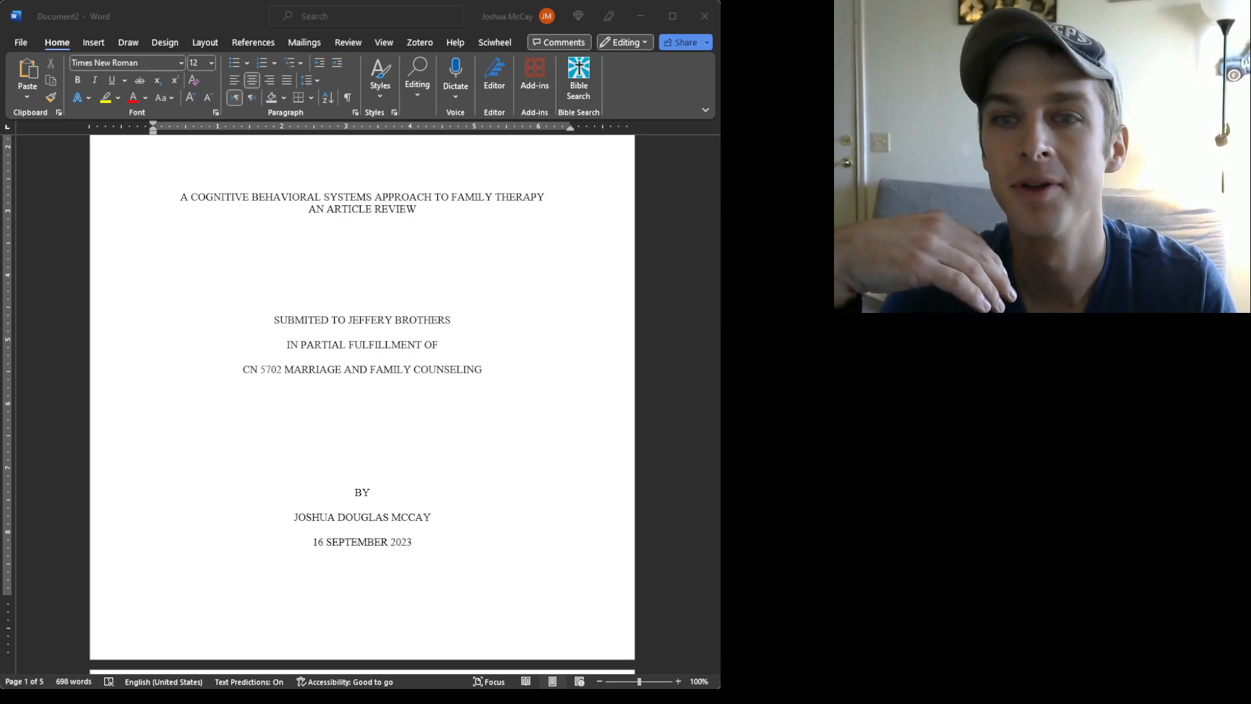
Step: Look through the whole paper from the title page to the bibliography and back
{"action": "scroll", "coordinate": [362, 404], "scroll_direction": "up", "scroll_amount": 5}
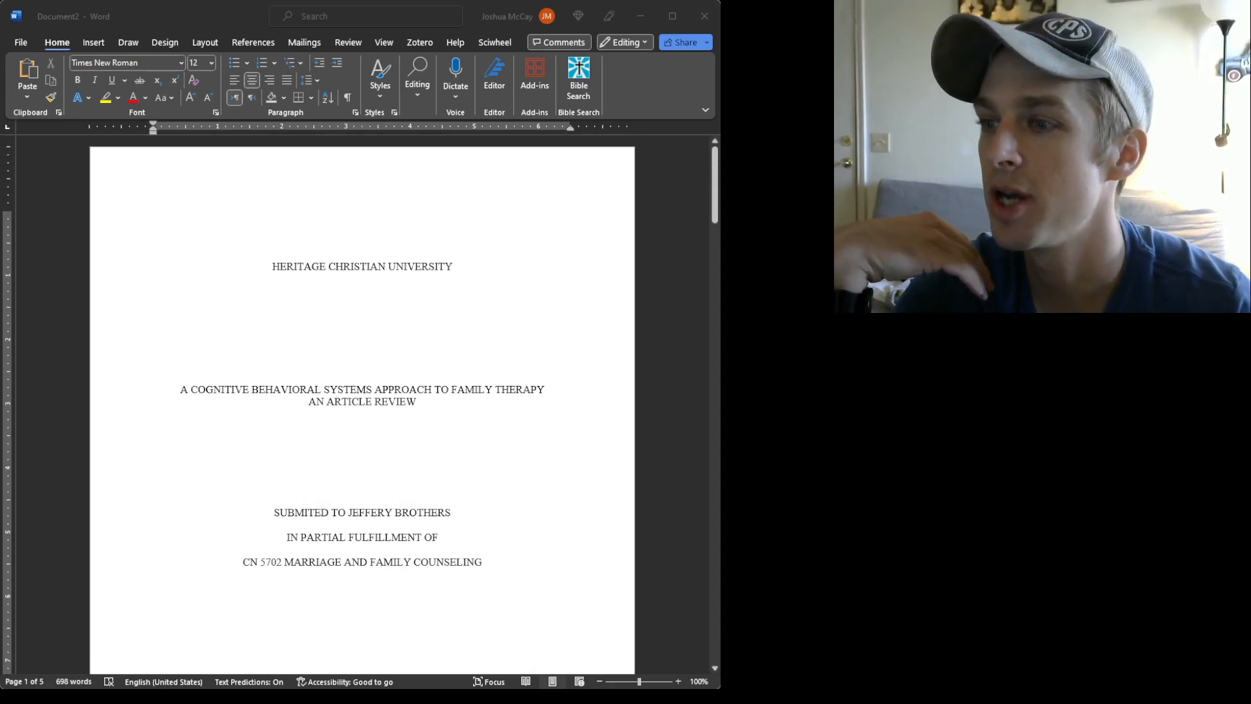
{"action": "scroll", "coordinate": [363, 404], "scroll_direction": "down", "scroll_amount": 12}
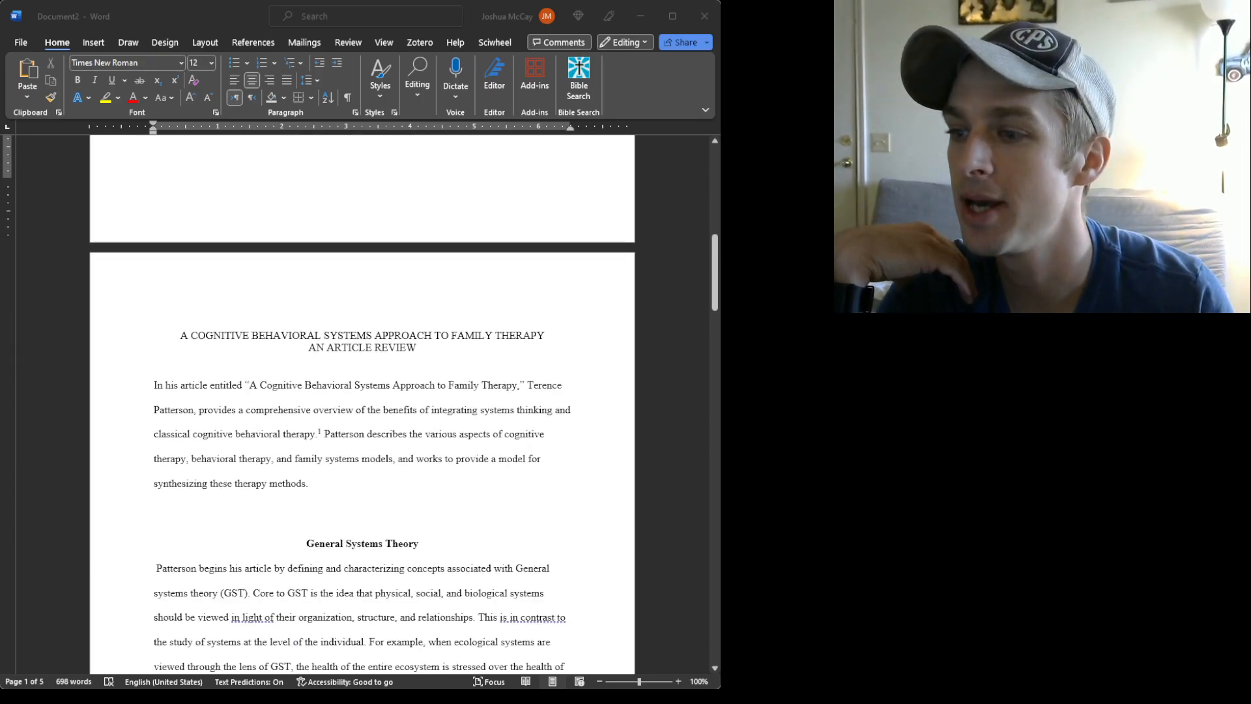
{"action": "scroll", "coordinate": [362, 404], "scroll_direction": "down", "scroll_amount": 15}
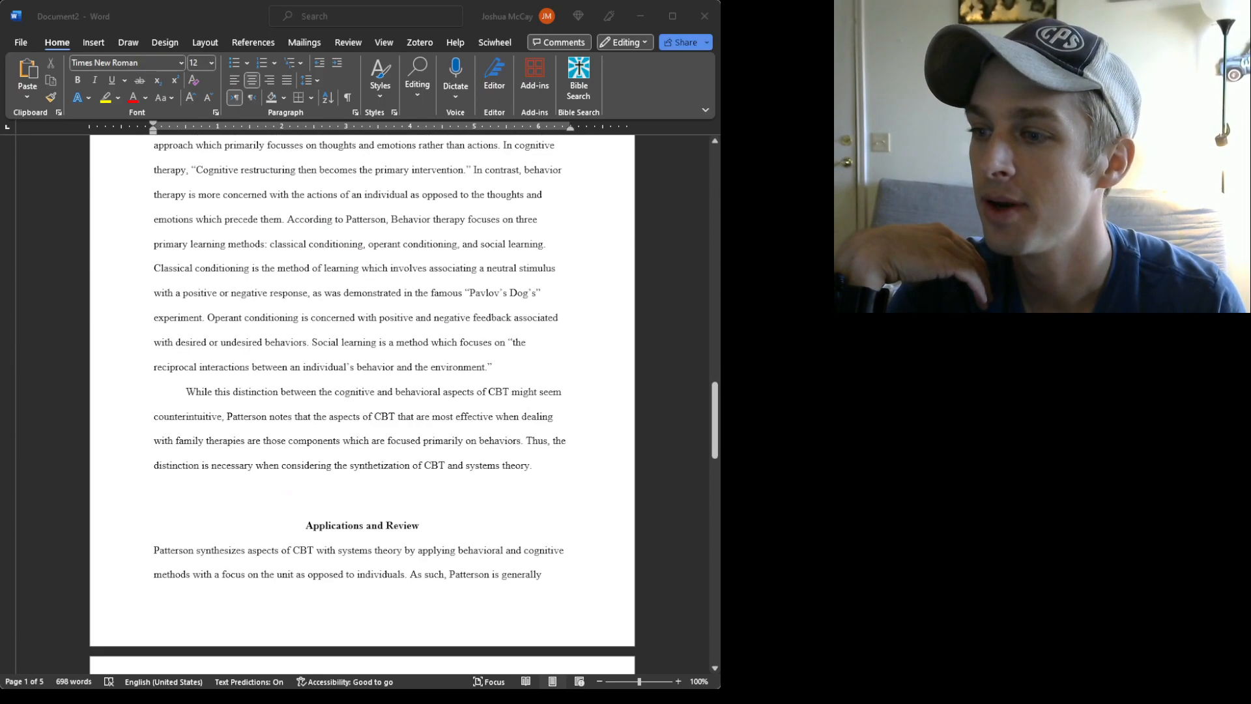
{"action": "scroll", "coordinate": [363, 404], "scroll_direction": "down", "scroll_amount": 8}
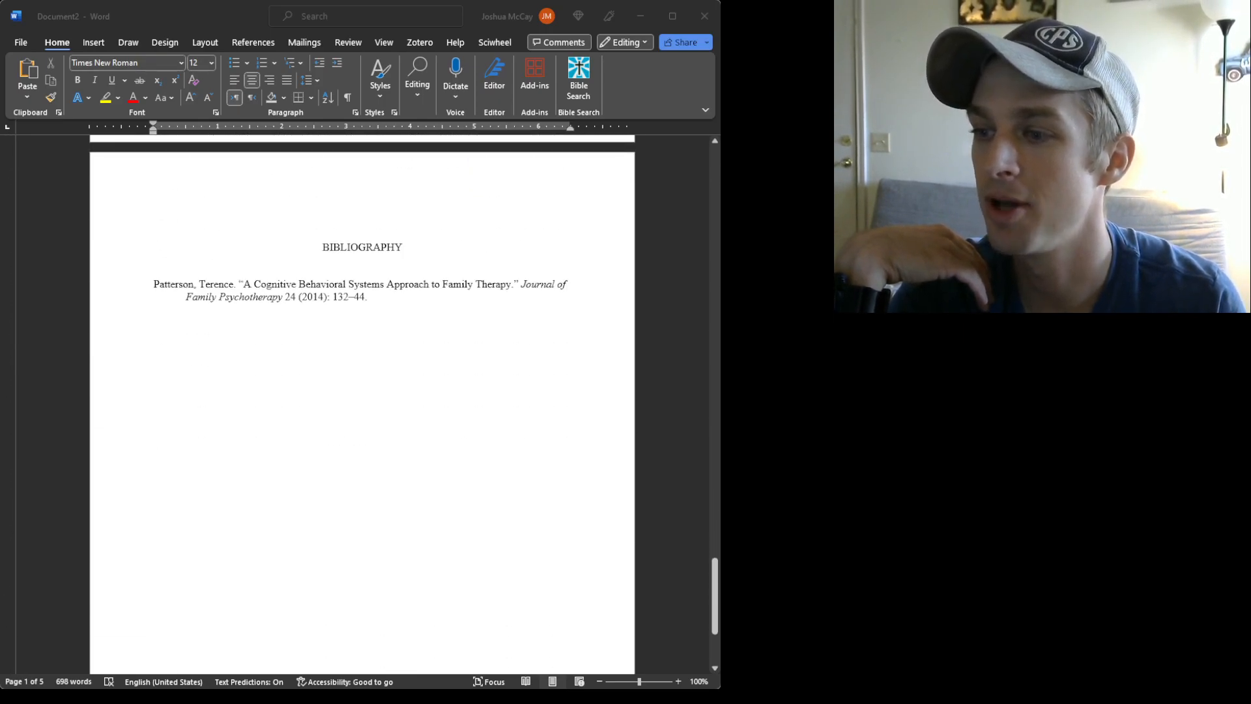
{"action": "scroll", "coordinate": [362, 404], "scroll_direction": "up", "scroll_amount": 9}
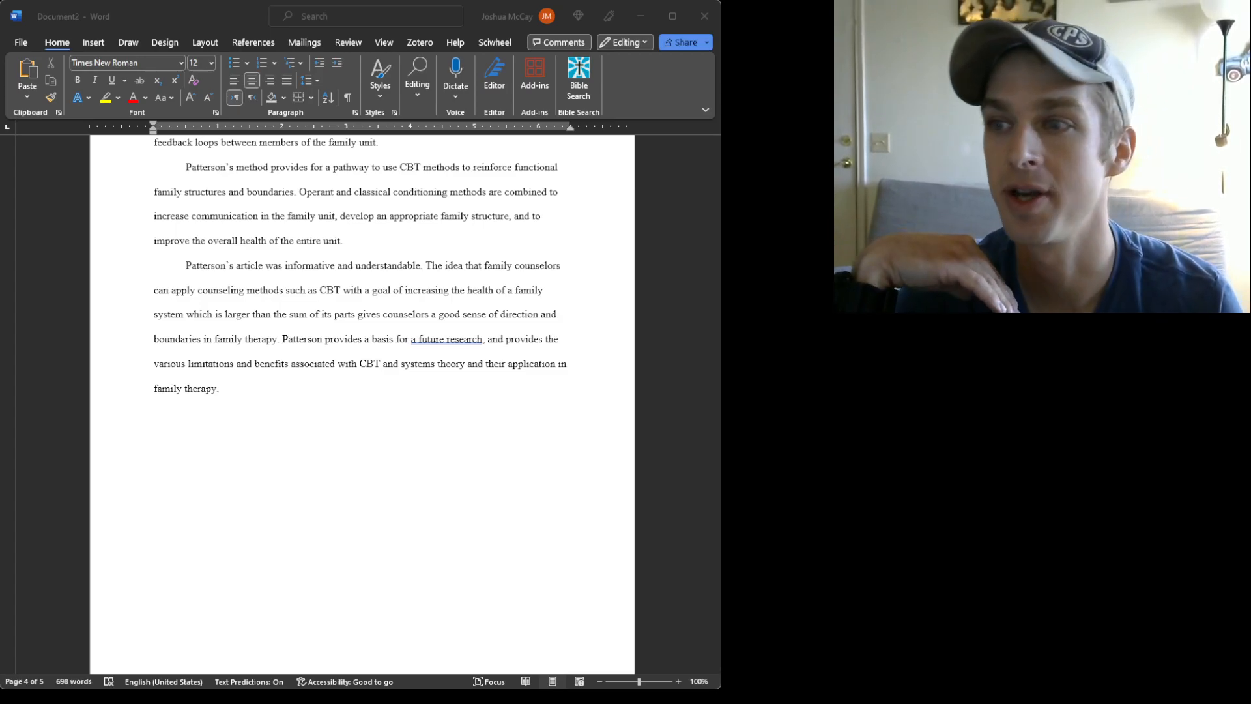
{"action": "scroll", "coordinate": [362, 403], "scroll_direction": "up", "scroll_amount": 15}
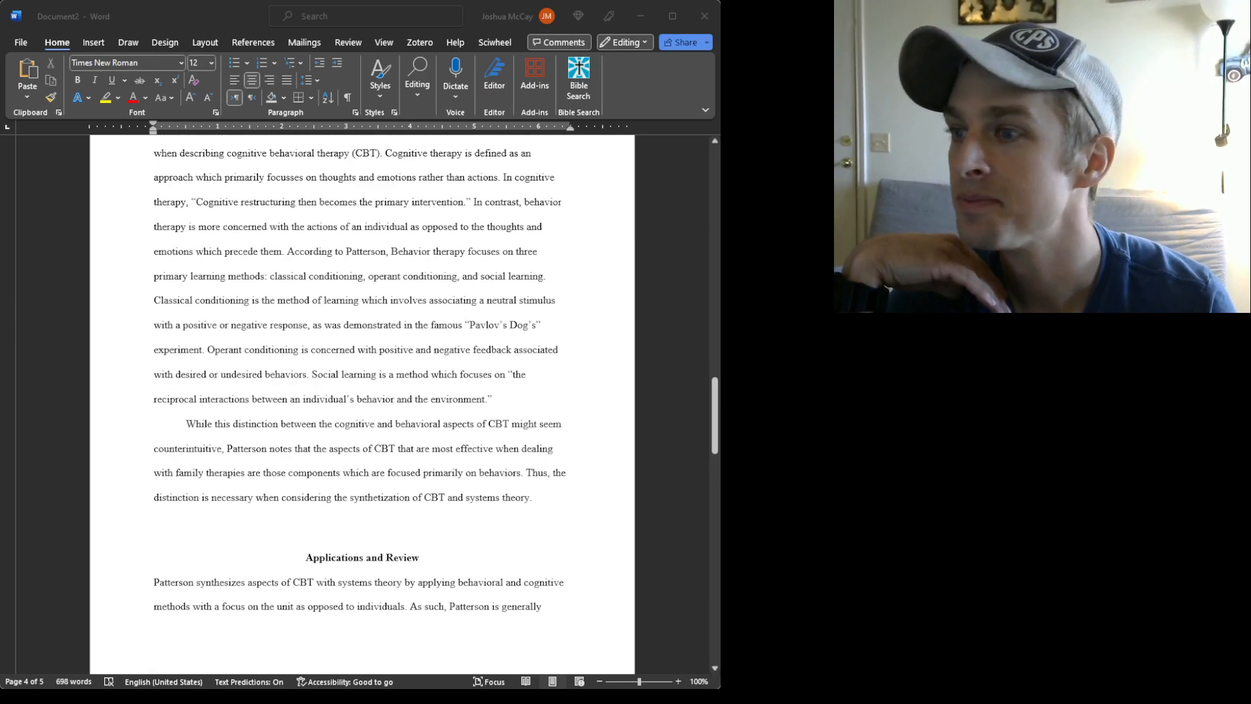
{"action": "scroll", "coordinate": [362, 403], "scroll_direction": "up", "scroll_amount": 15}
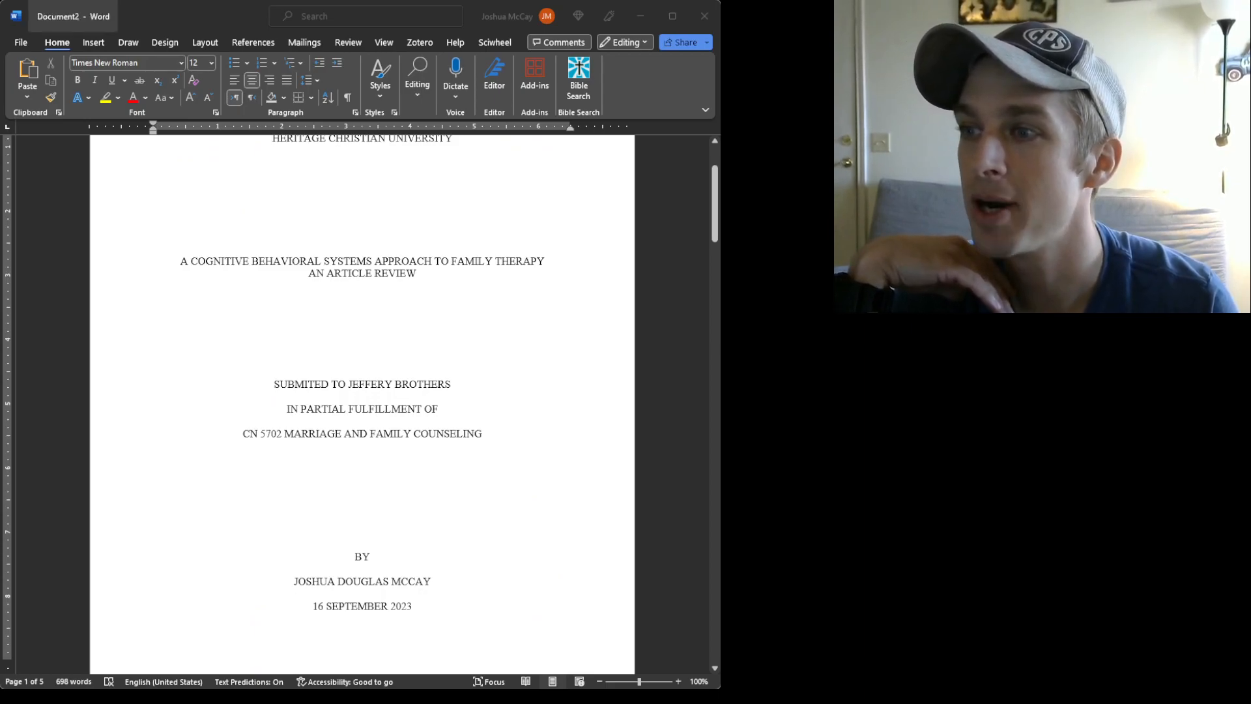
Step: Show the paragraph marks and other hidden formatting symbols in the document
{"action": "left_click", "coordinate": [347, 99]}
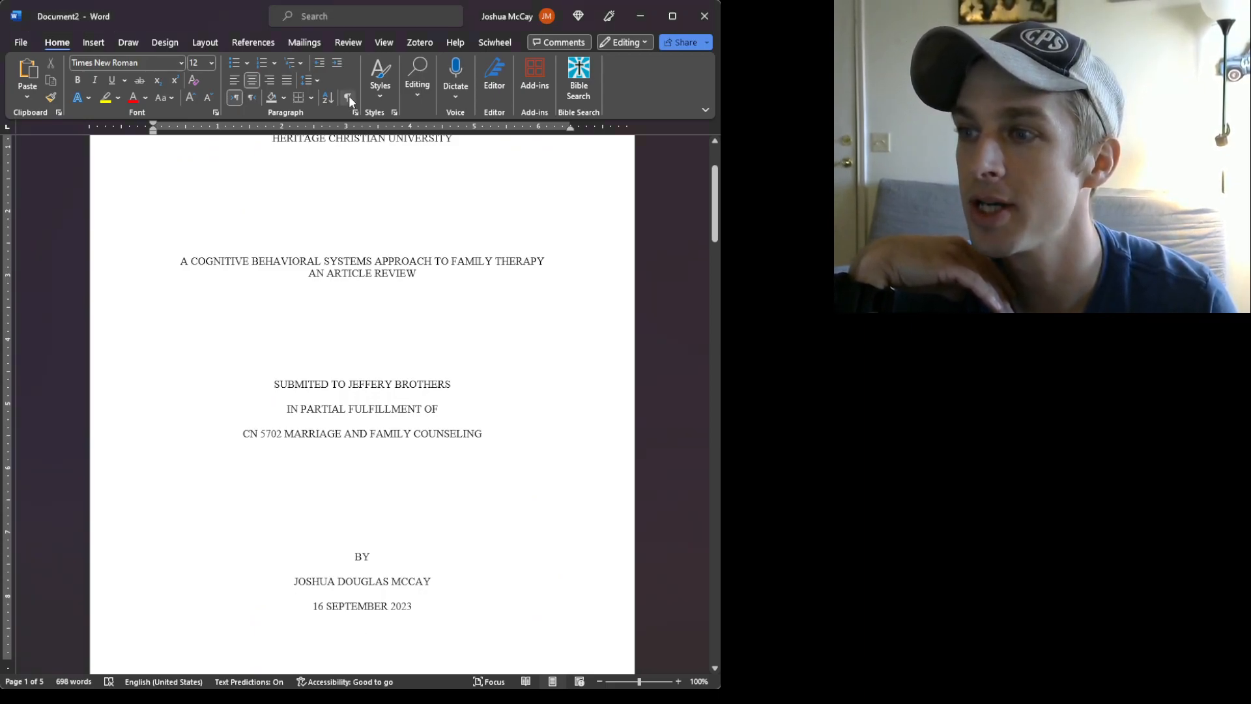
{"action": "left_click", "coordinate": [349, 96]}
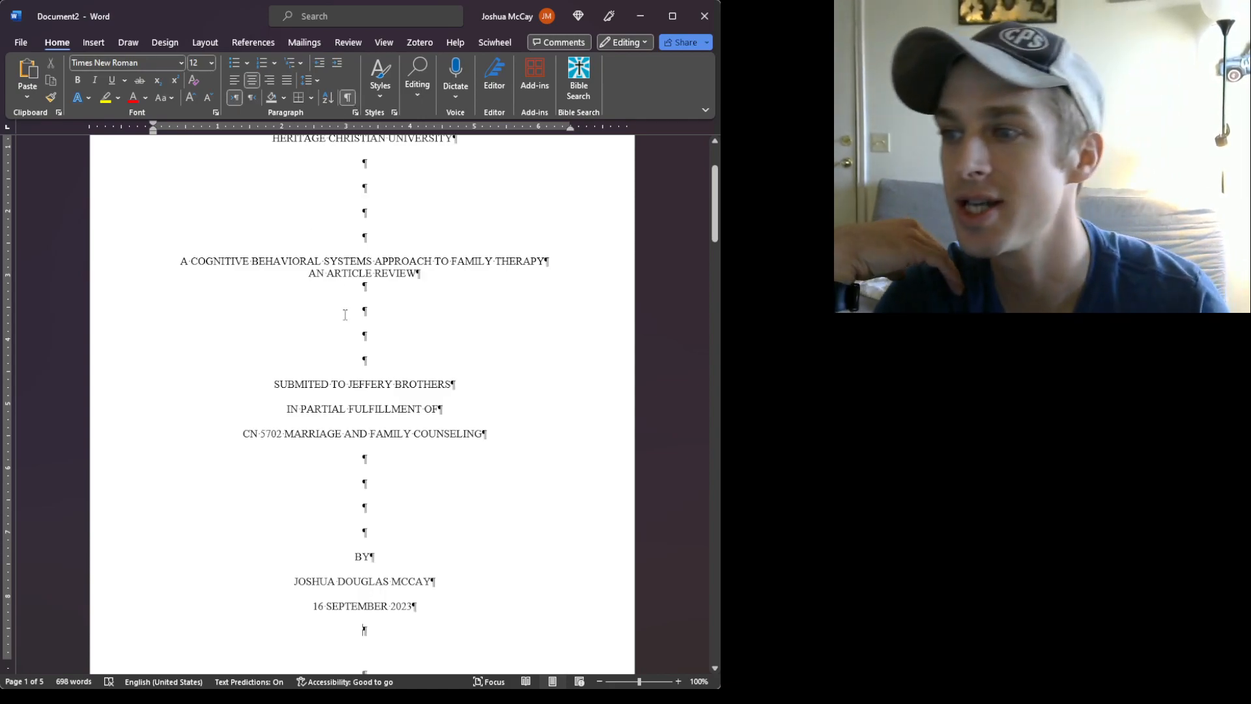
{"action": "scroll", "coordinate": [339, 290], "scroll_direction": "up", "scroll_amount": 3}
{"action": "scroll", "coordinate": [333, 365], "scroll_direction": "down", "scroll_amount": 1}
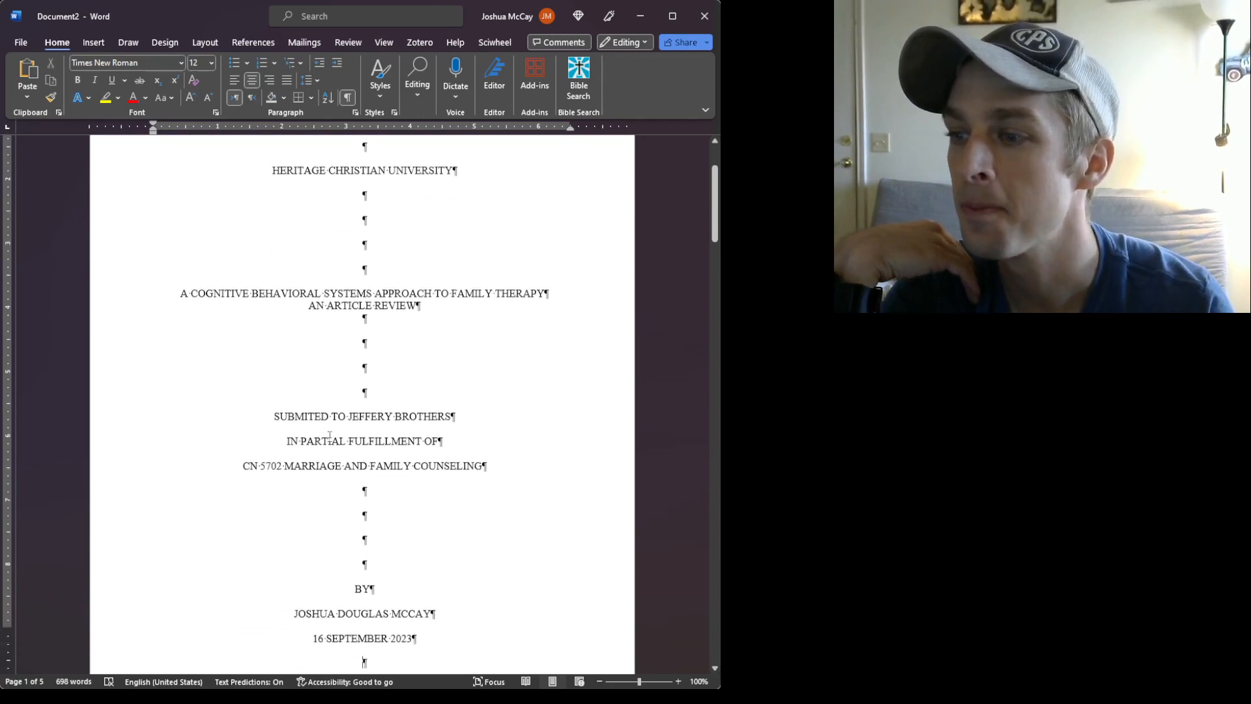
Step: Insert a continuous section break after the date on the title page
{"action": "scroll", "coordinate": [329, 436], "scroll_direction": "down", "scroll_amount": 7}
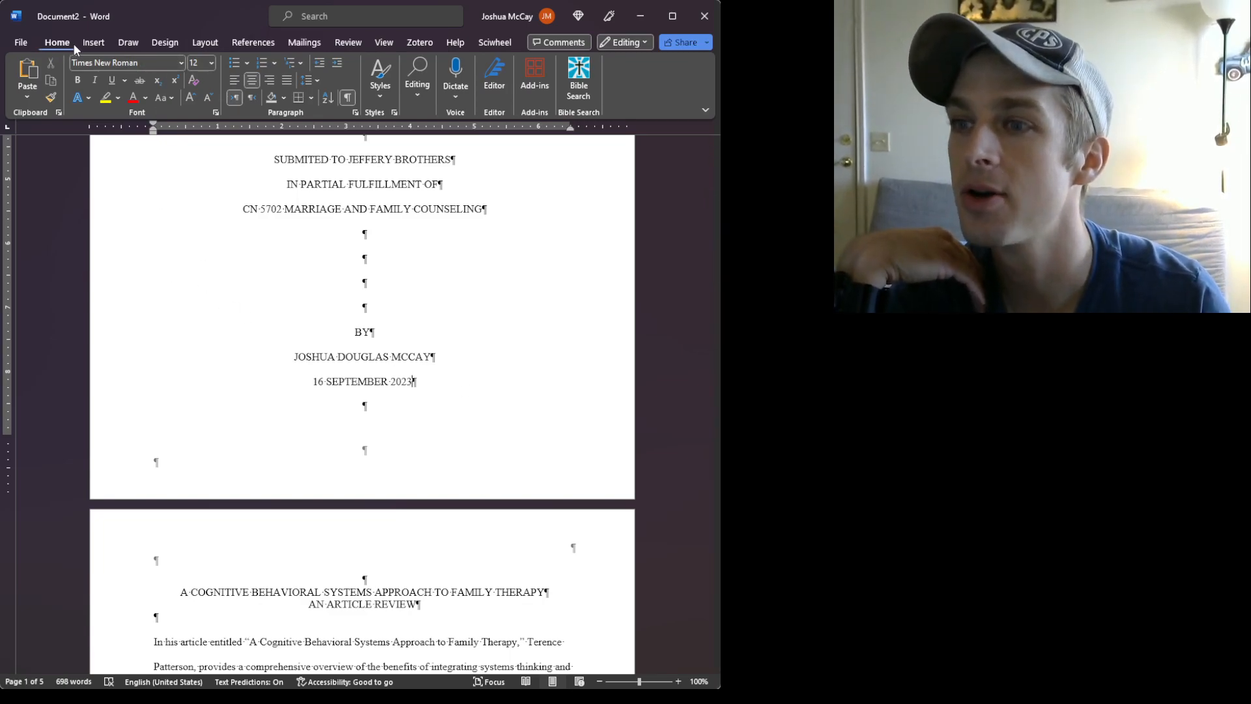
{"action": "left_click", "coordinate": [94, 42]}
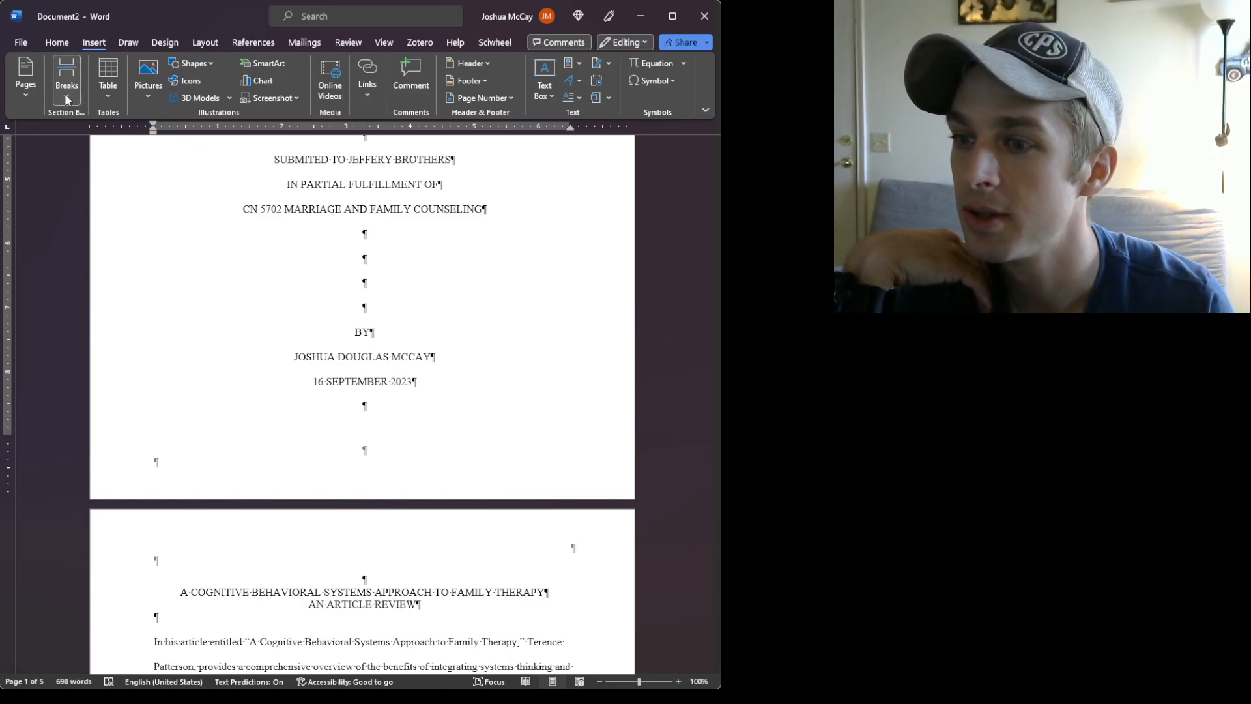
{"action": "left_click", "coordinate": [170, 345]}
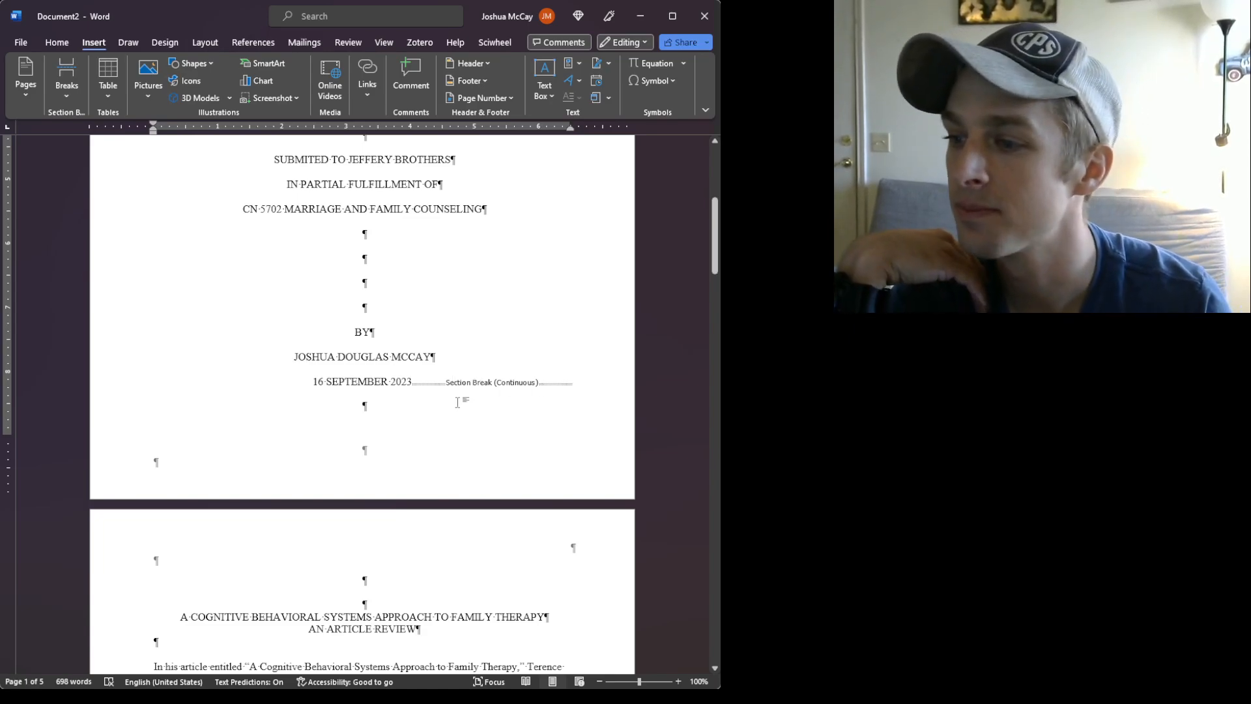
Step: Insert a continuous section break after "Key to" at the end of the first body page
{"action": "scroll", "coordinate": [457, 402], "scroll_direction": "down", "scroll_amount": 10}
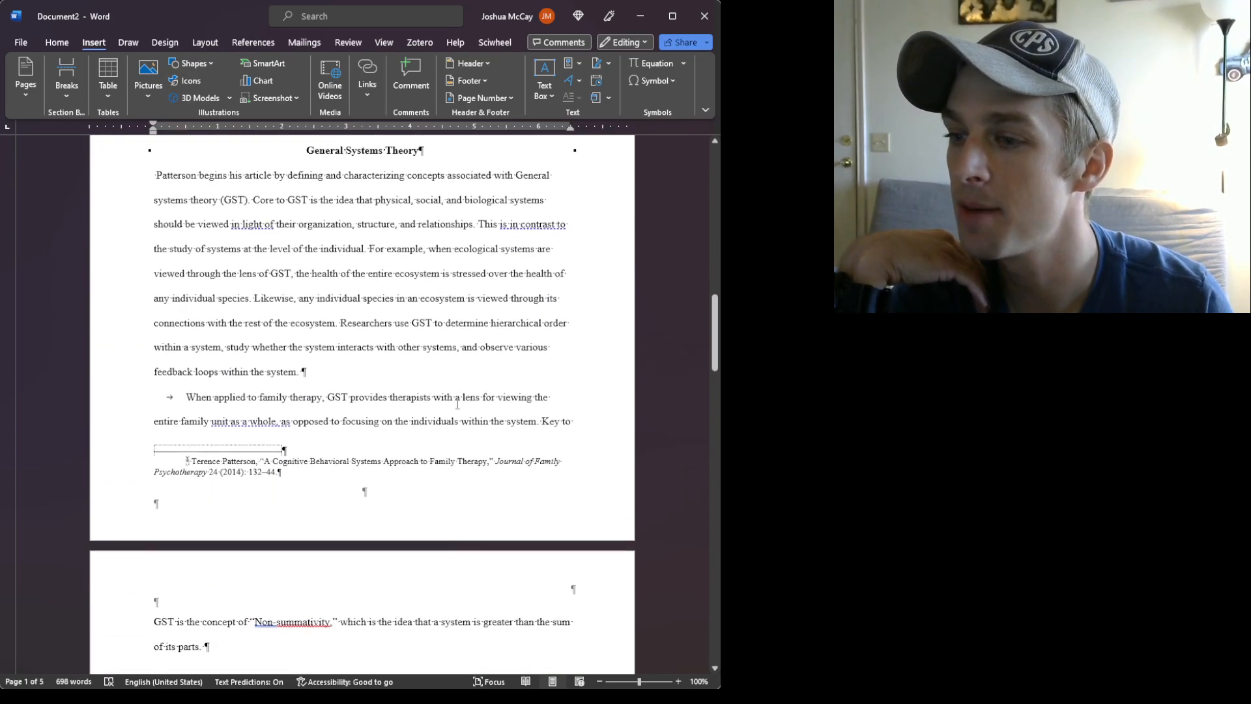
{"action": "left_click", "coordinate": [570, 423]}
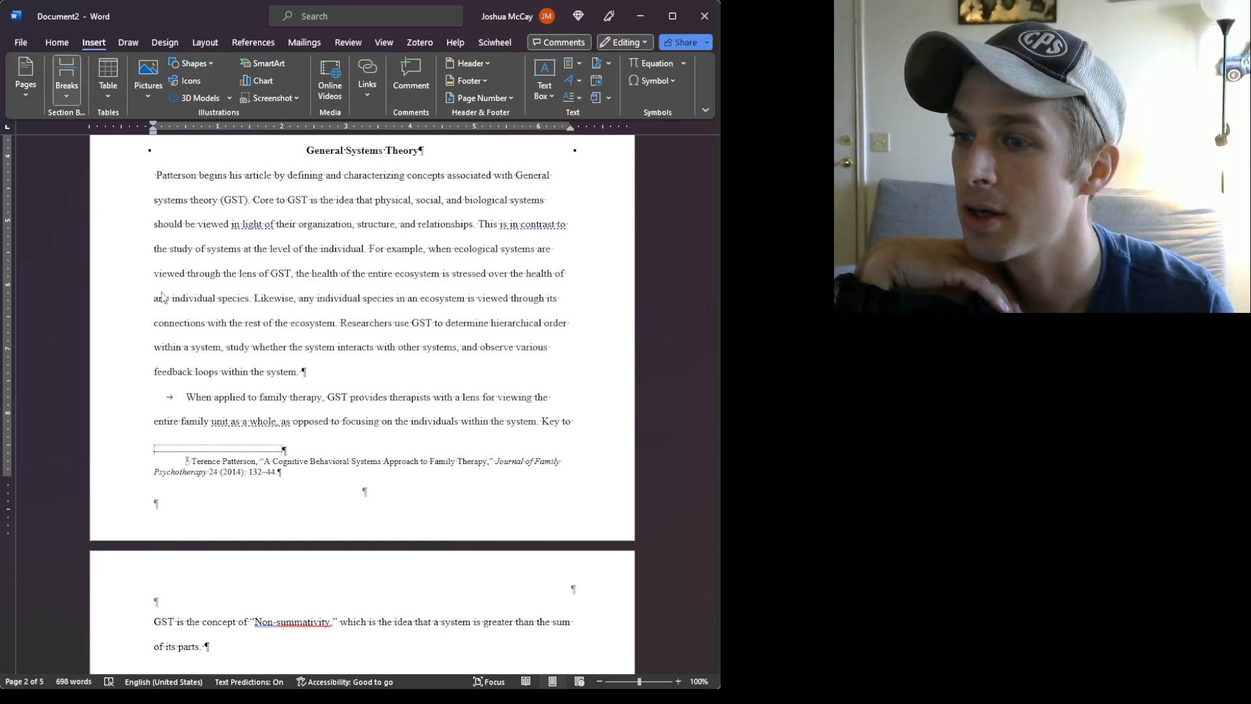
{"action": "left_click", "coordinate": [160, 338]}
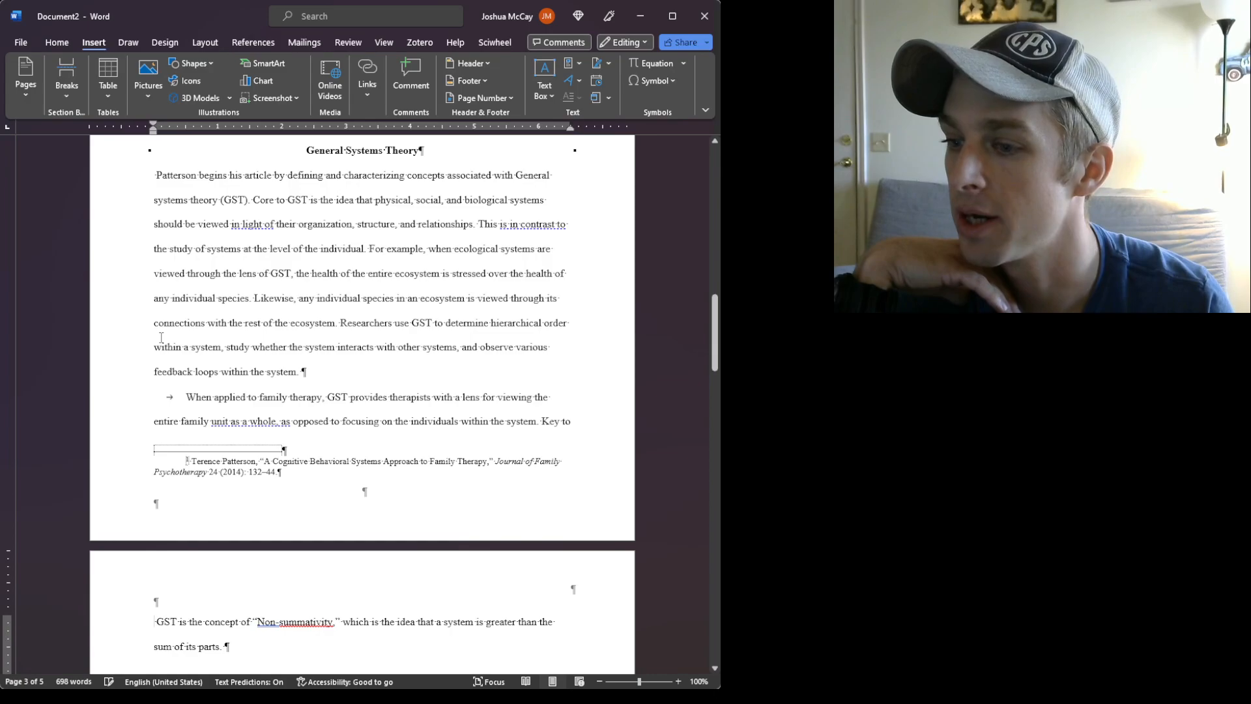
Step: Replace the page break before the bibliography with a next-page section break
{"action": "scroll", "coordinate": [461, 397], "scroll_direction": "down", "scroll_amount": 8}
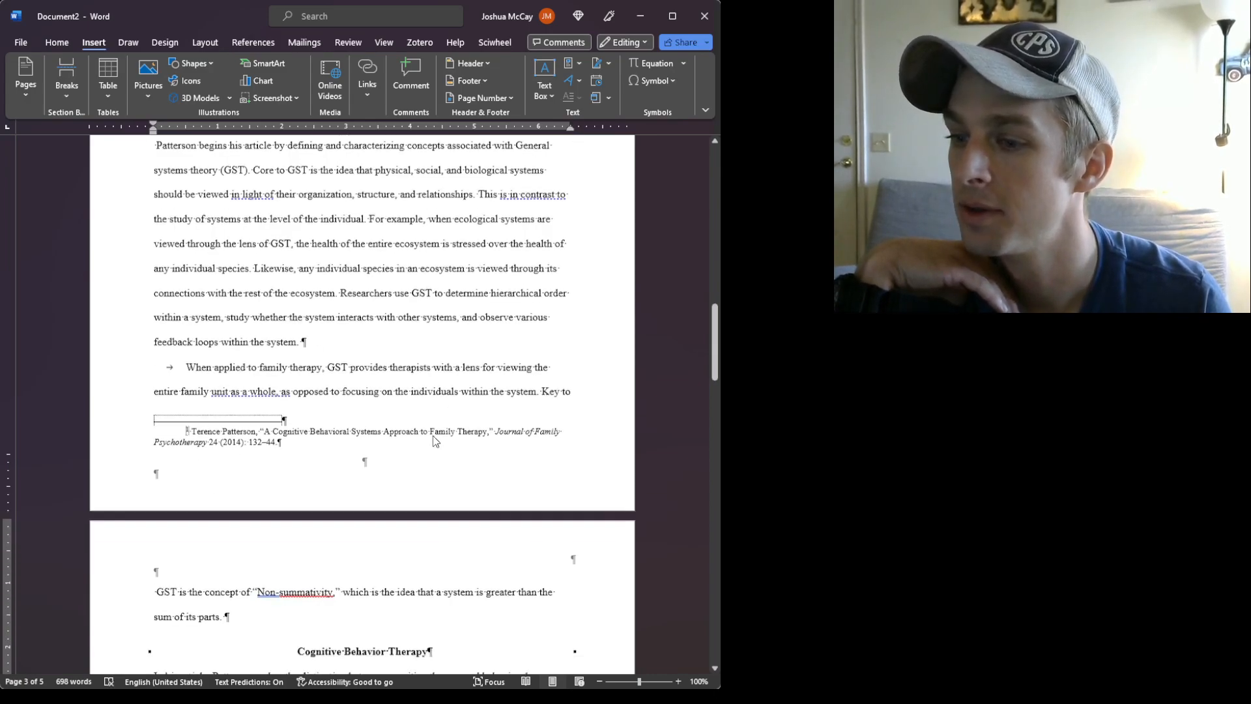
{"action": "scroll", "coordinate": [432, 396], "scroll_direction": "down", "scroll_amount": 12}
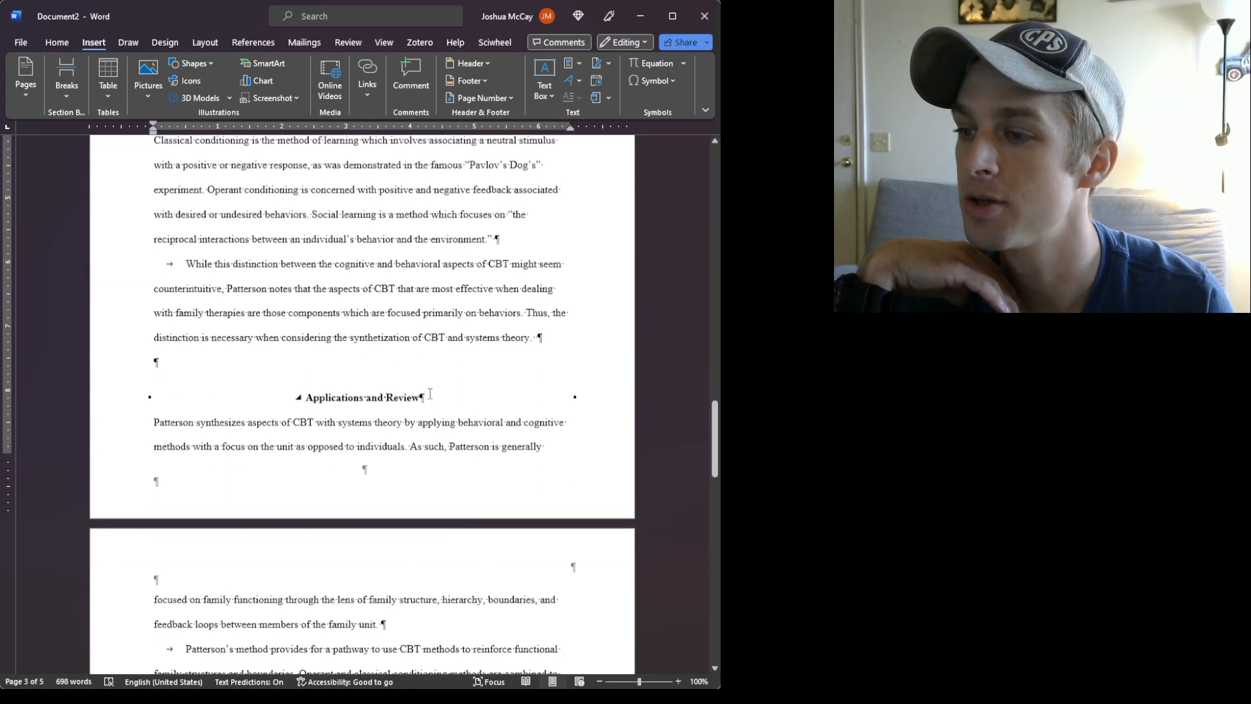
{"action": "scroll", "coordinate": [430, 394], "scroll_direction": "down", "scroll_amount": 4}
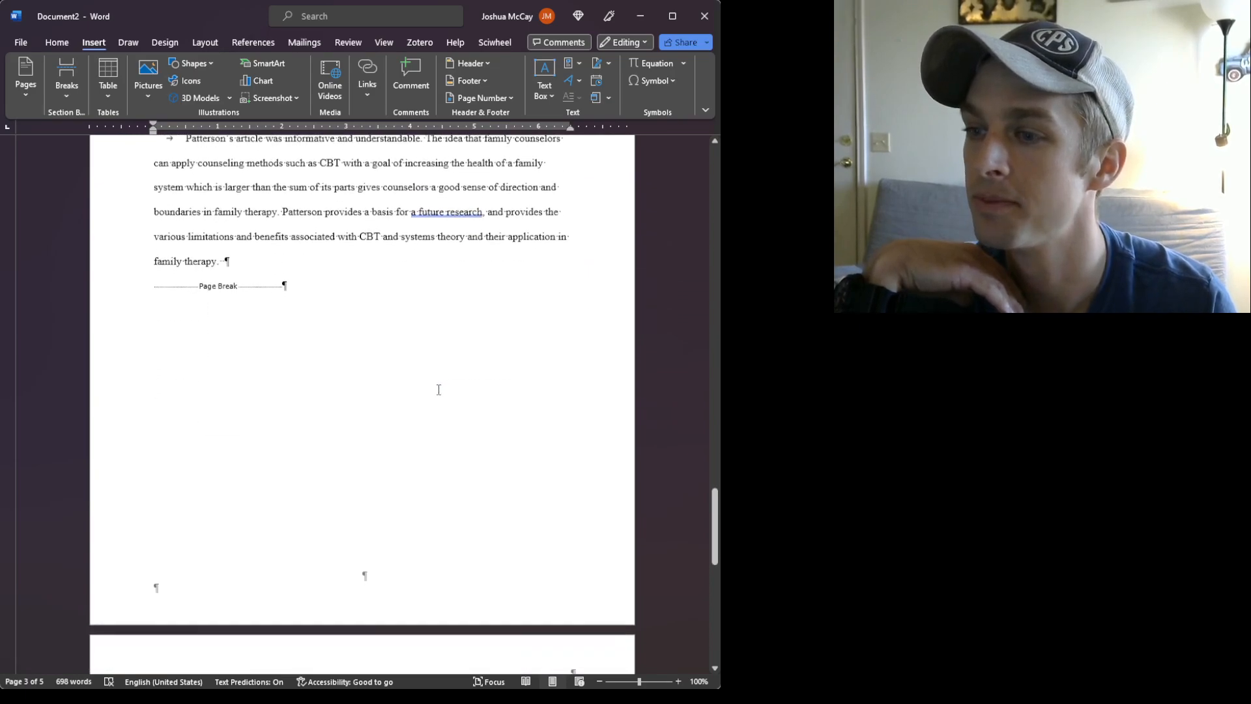
{"action": "scroll", "coordinate": [224, 474], "scroll_direction": "up", "scroll_amount": 3}
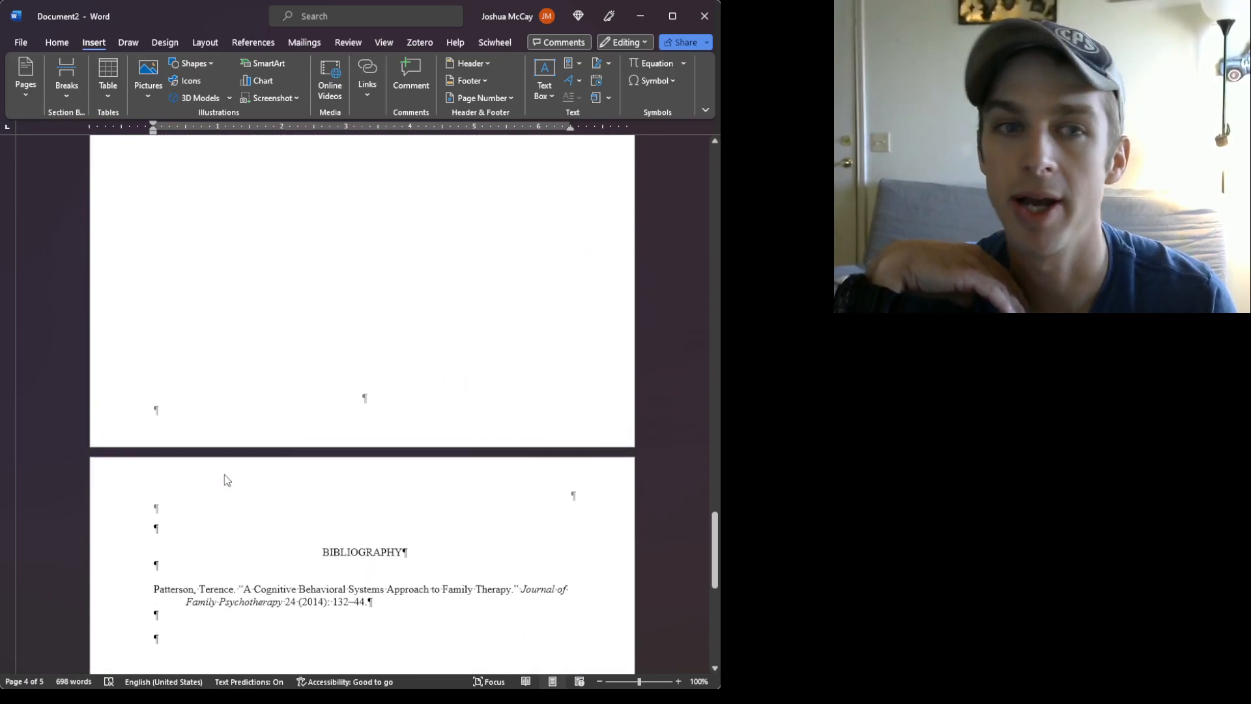
{"action": "scroll", "coordinate": [223, 471], "scroll_direction": "down", "scroll_amount": 3}
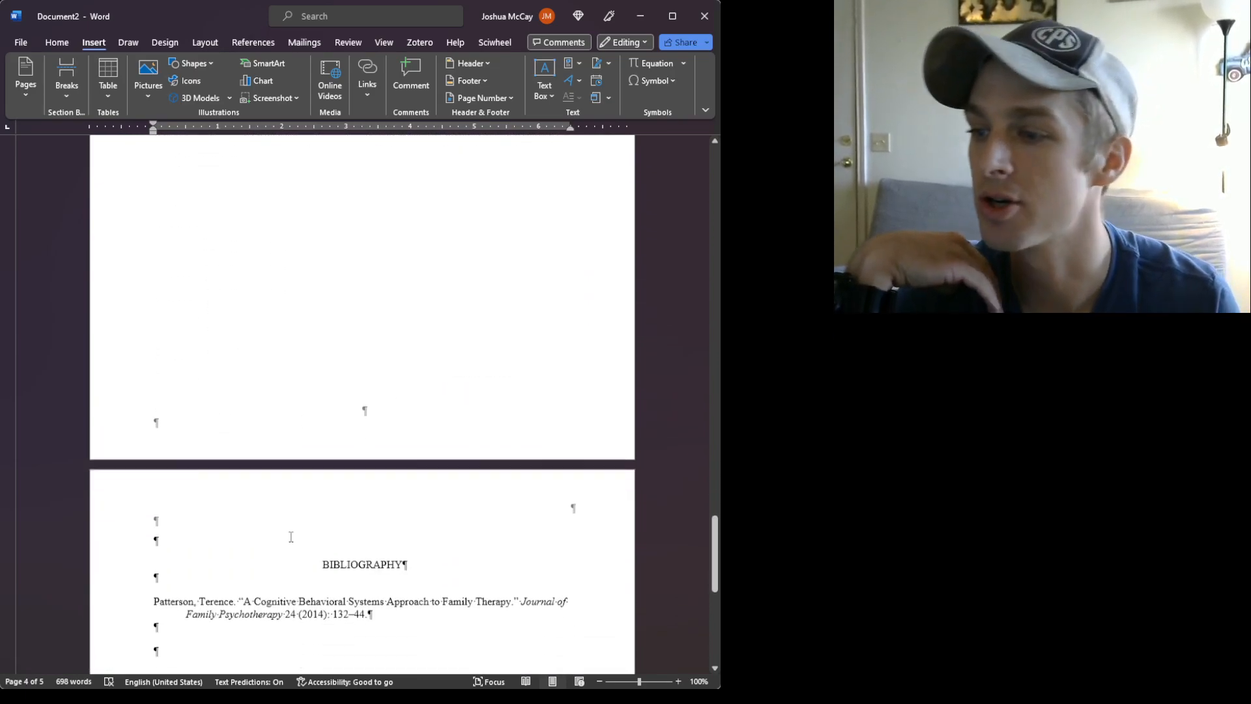
{"action": "scroll", "coordinate": [291, 532], "scroll_direction": "up", "scroll_amount": 4}
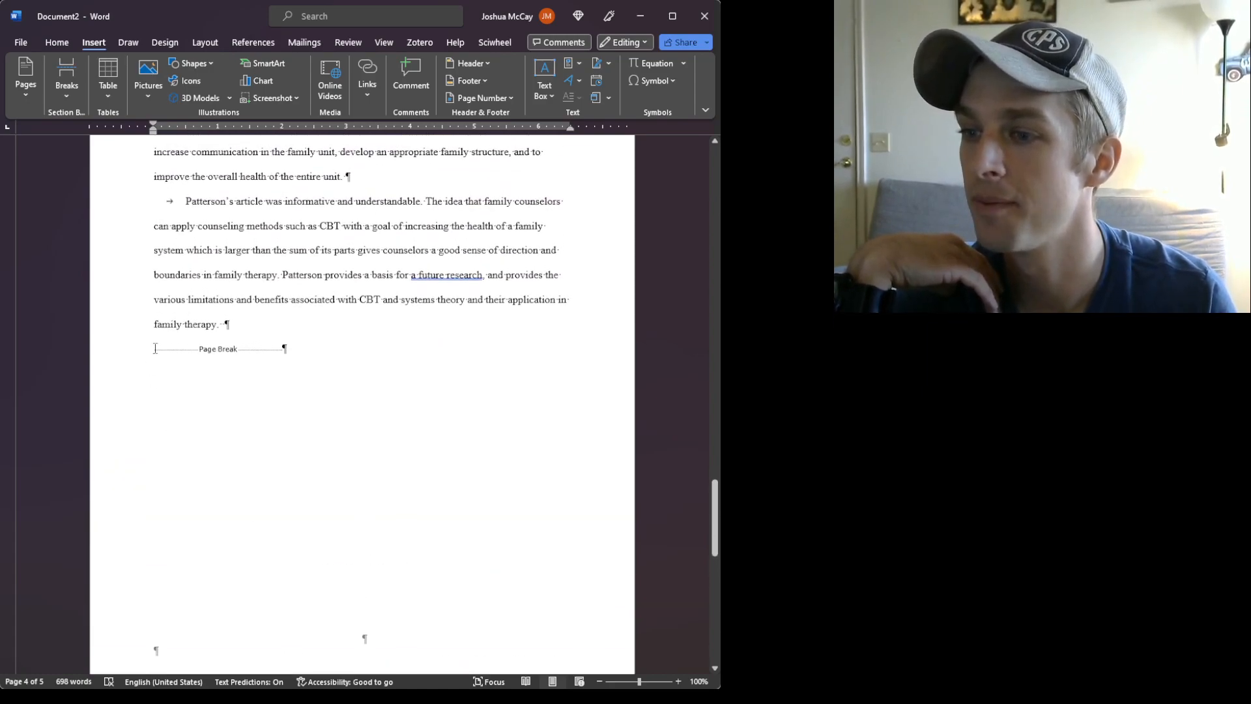
{"action": "left_click", "coordinate": [155, 348]}
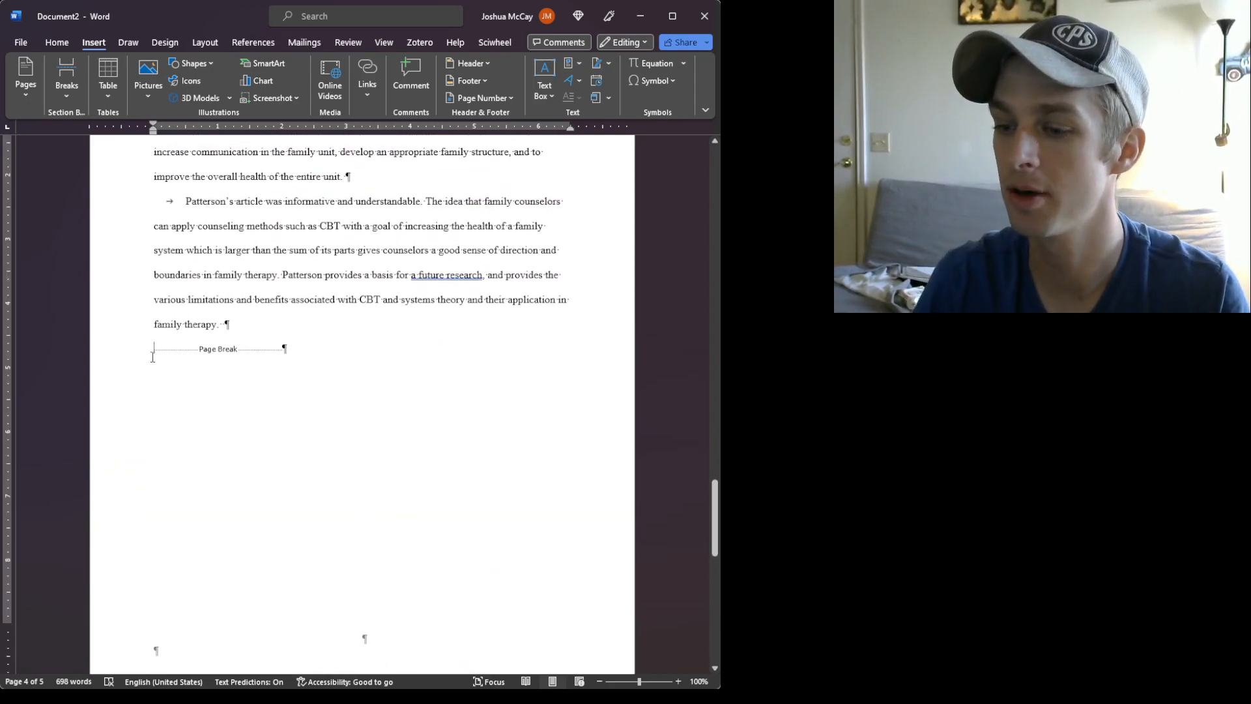
{"action": "key", "text": "Delete"}
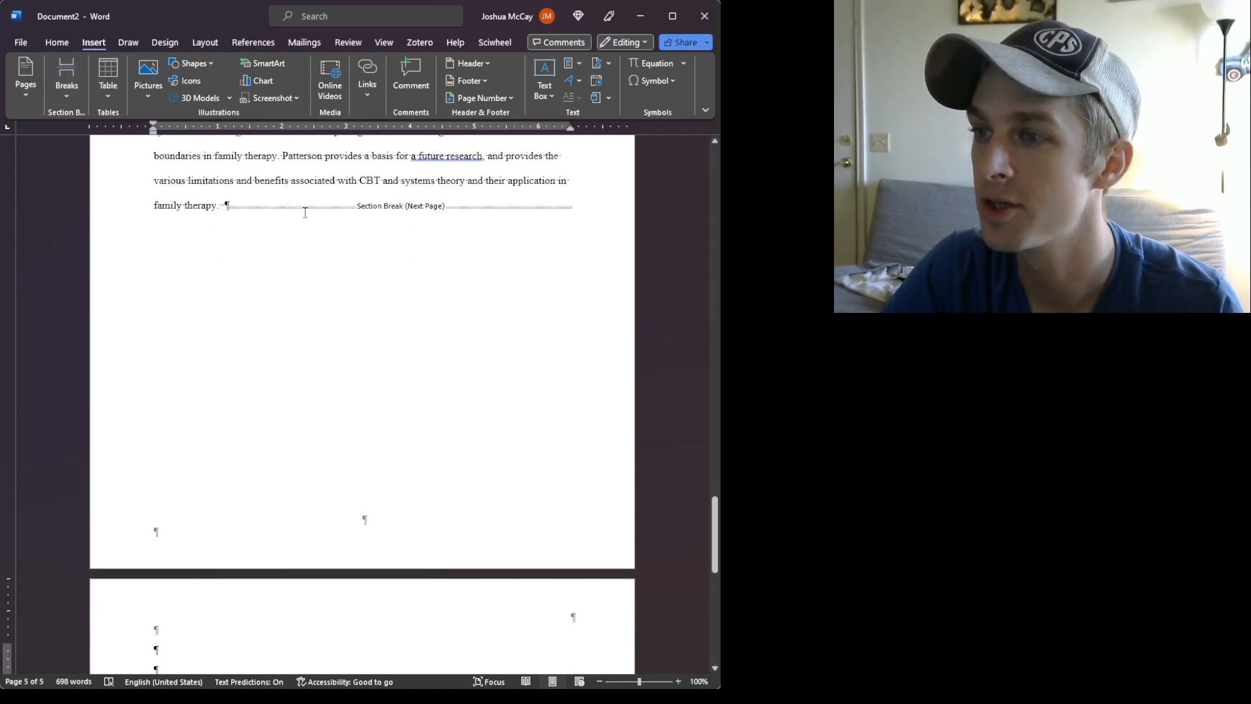
{"action": "scroll", "coordinate": [285, 350], "scroll_direction": "down", "scroll_amount": 5}
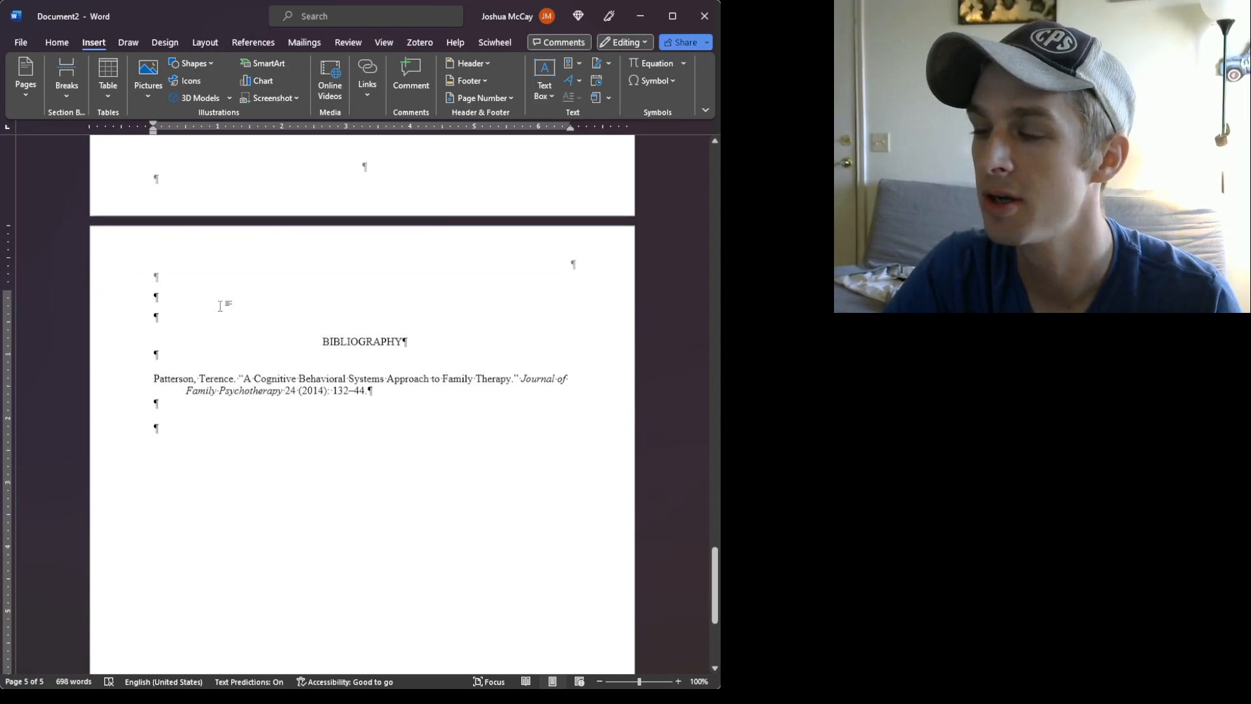
Step: Open the title page's footer for editing
{"action": "scroll", "coordinate": [246, 360], "scroll_direction": "up", "scroll_amount": 10}
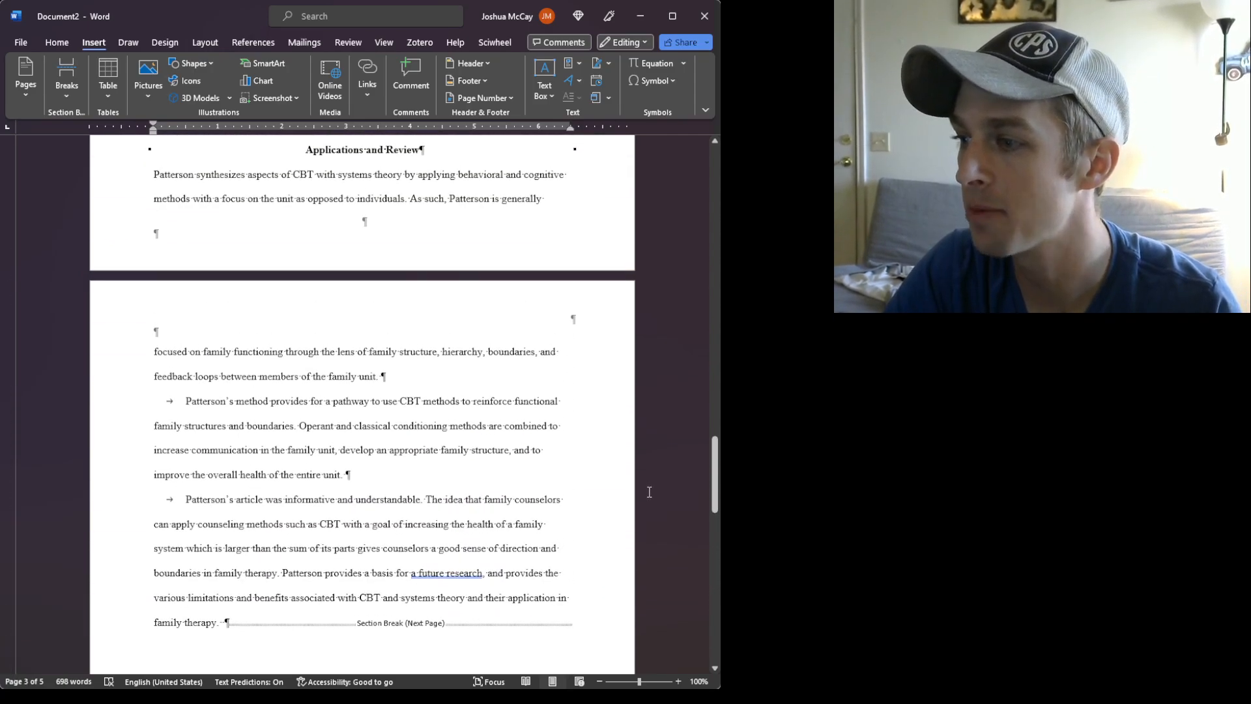
{"action": "left_click_drag", "start_coordinate": [714, 477], "coordinate": [684, 232]}
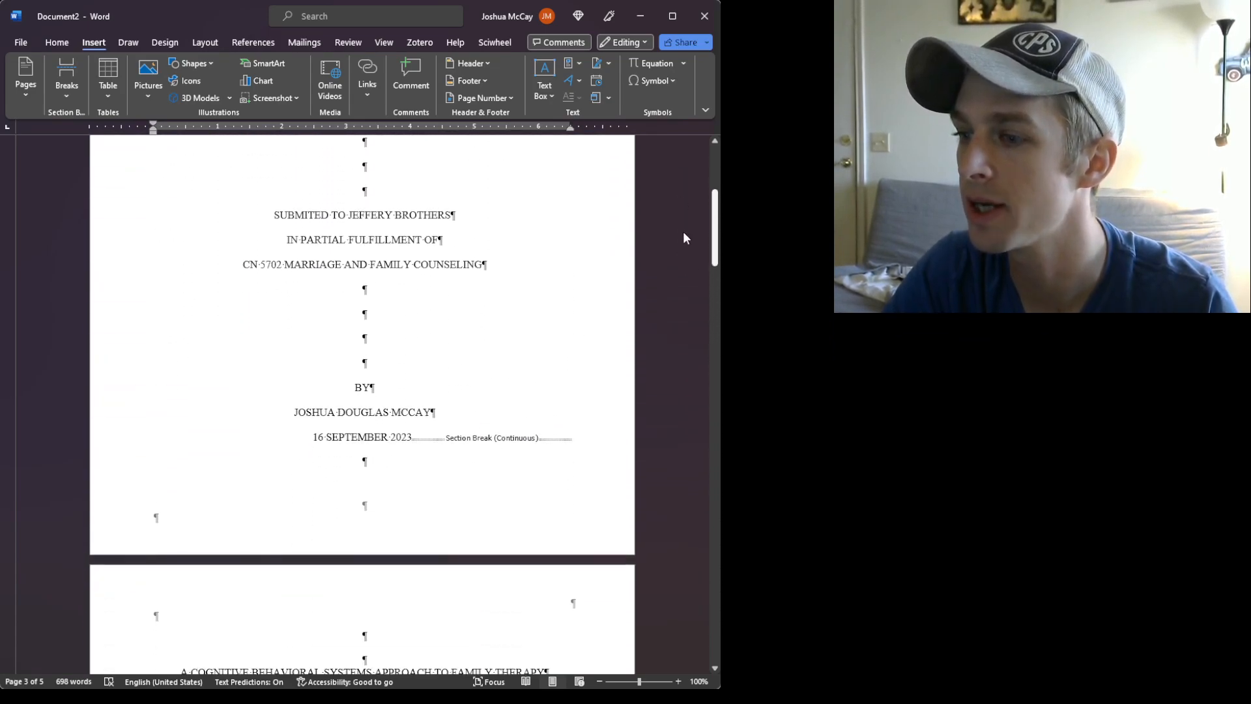
{"action": "double_click", "coordinate": [365, 525]}
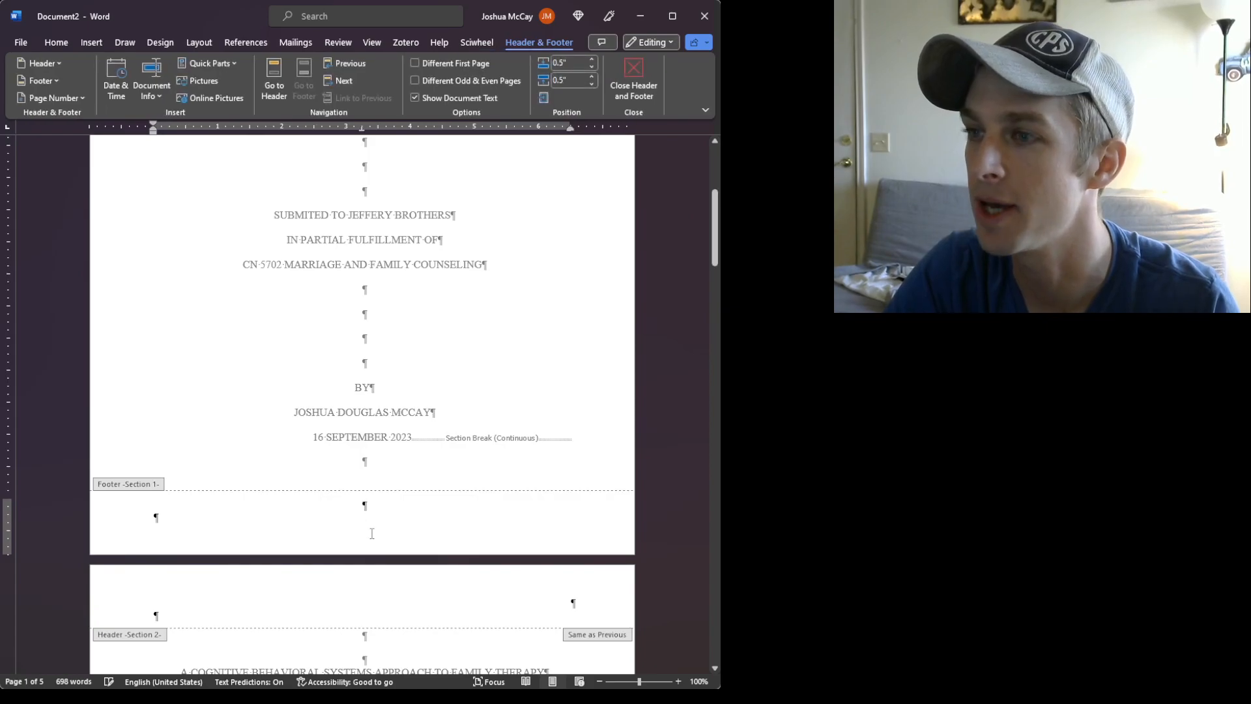
{"action": "scroll", "coordinate": [346, 533], "scroll_direction": "down", "scroll_amount": 3}
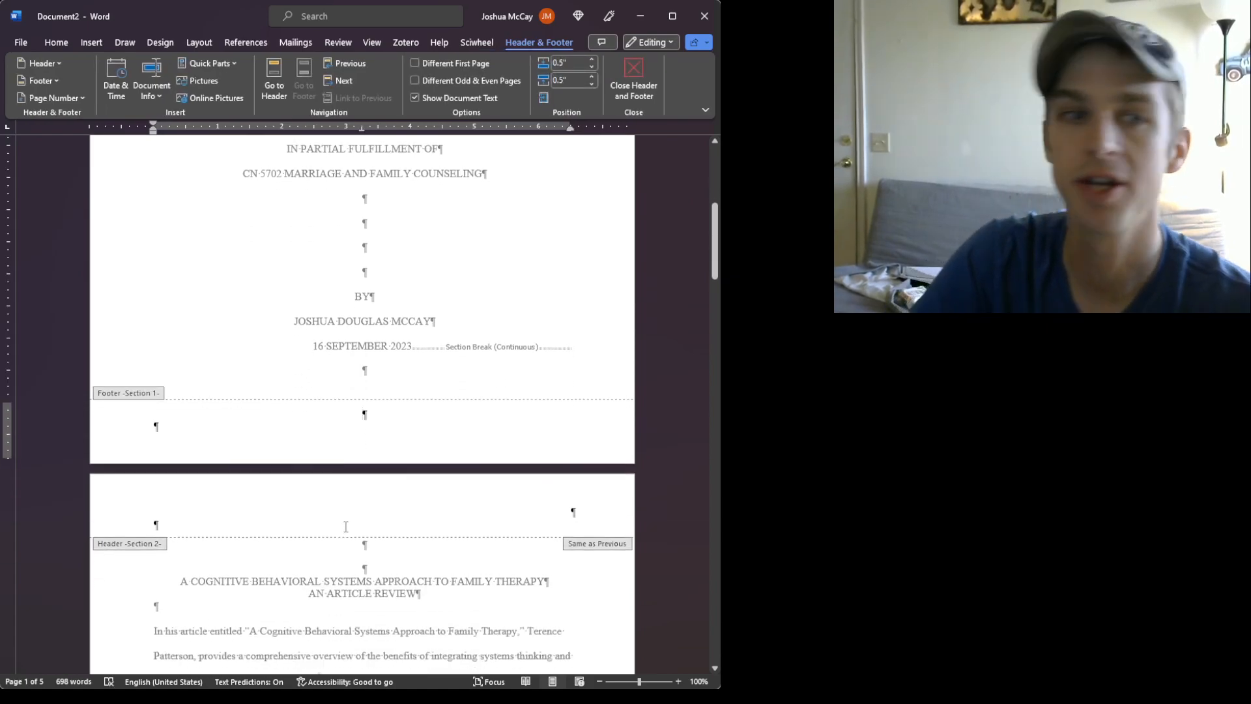
{"action": "scroll", "coordinate": [343, 508], "scroll_direction": "down", "scroll_amount": 3}
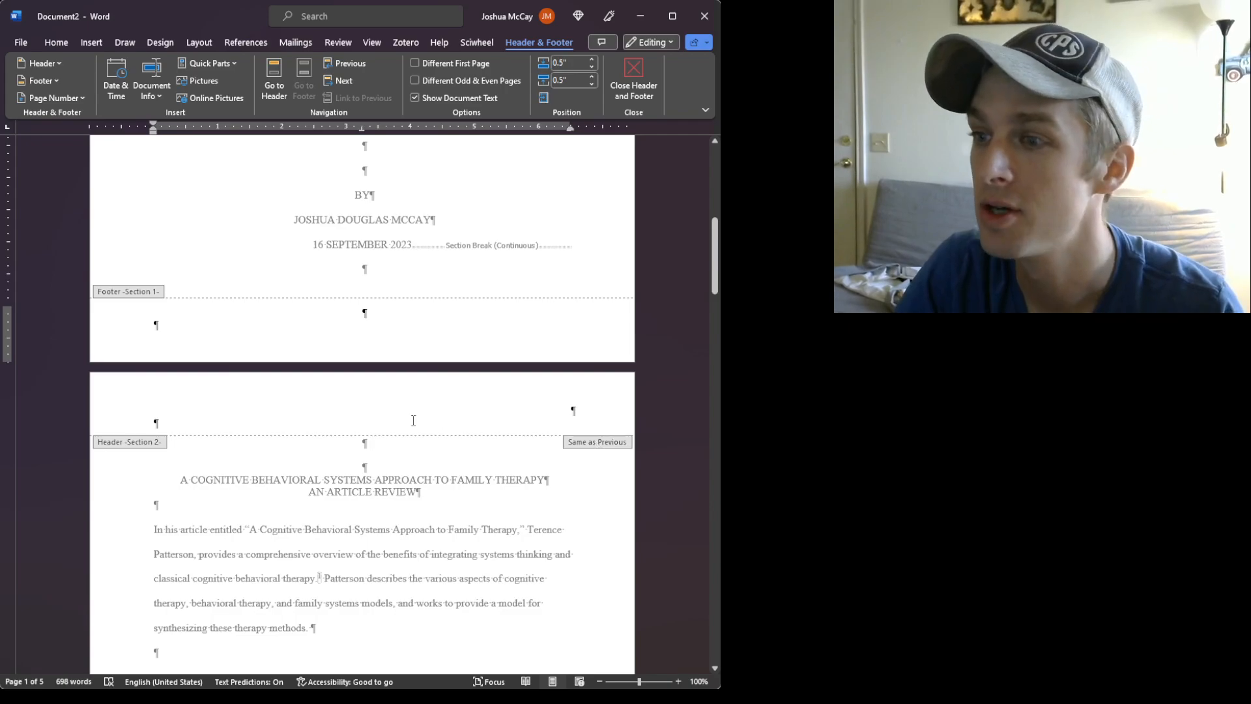
Step: Unlink the section 2 header on the first body page from the previous section
{"action": "scroll", "coordinate": [390, 431], "scroll_direction": "up", "scroll_amount": 10}
{"action": "scroll", "coordinate": [389, 430], "scroll_direction": "down", "scroll_amount": 10}
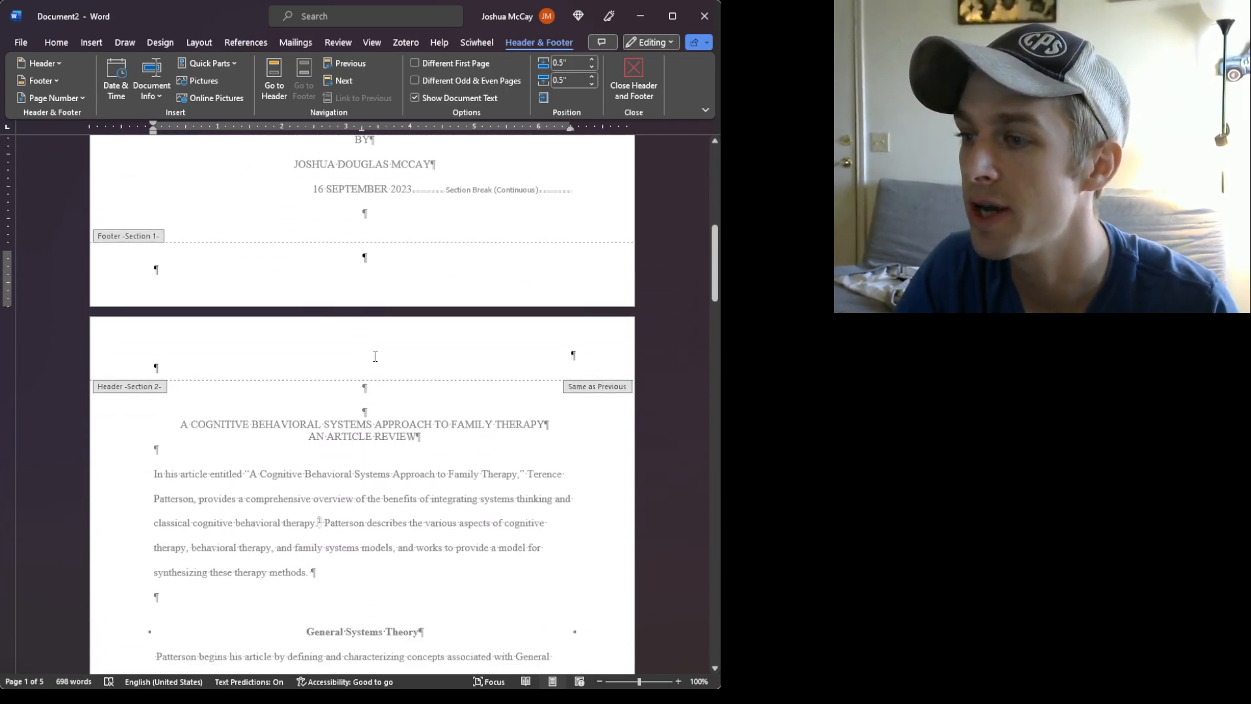
{"action": "left_click", "coordinate": [375, 356]}
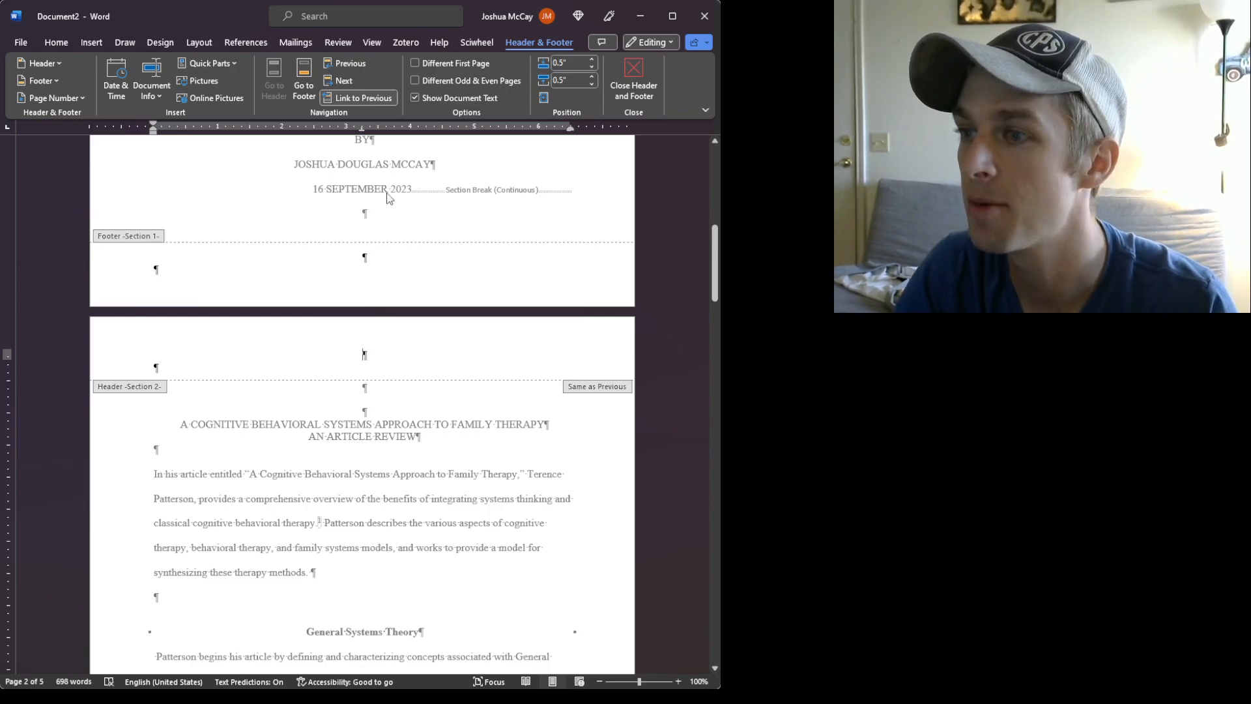
{"action": "scroll", "coordinate": [449, 466], "scroll_direction": "down", "scroll_amount": 6}
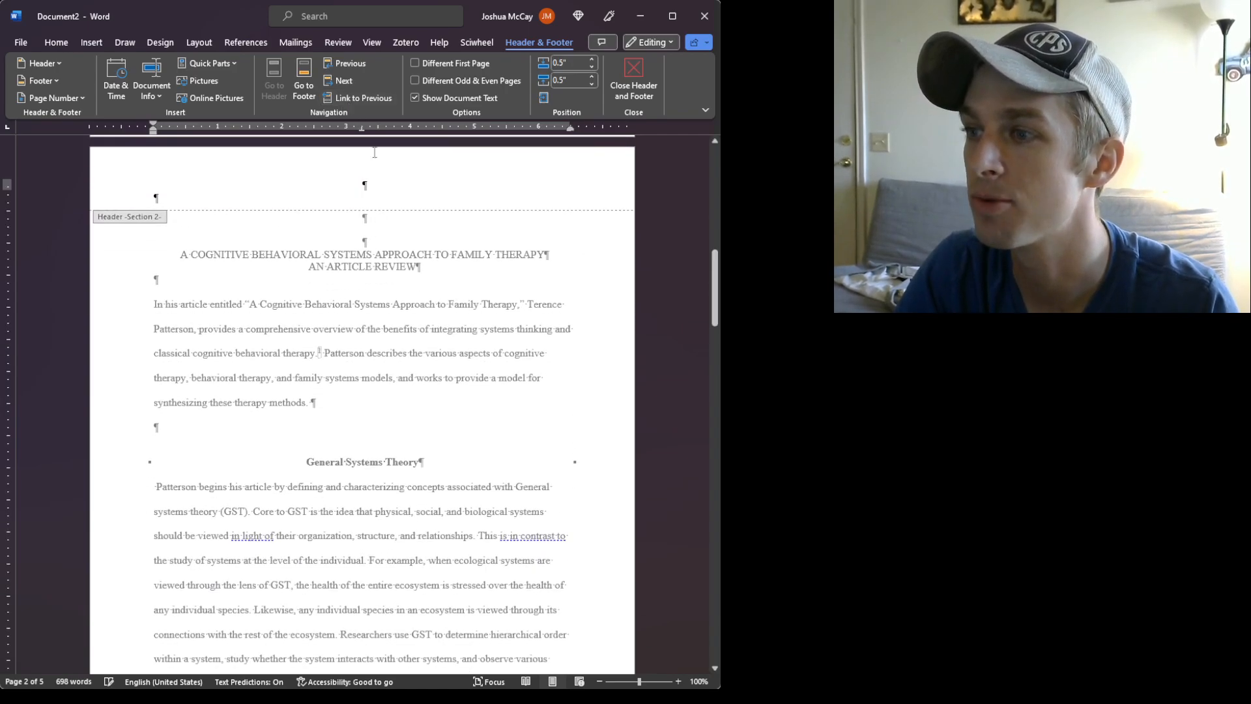
Step: Unlink the section 2 footer on the first body page from the previous section
{"action": "scroll", "coordinate": [449, 466], "scroll_direction": "down", "scroll_amount": 3}
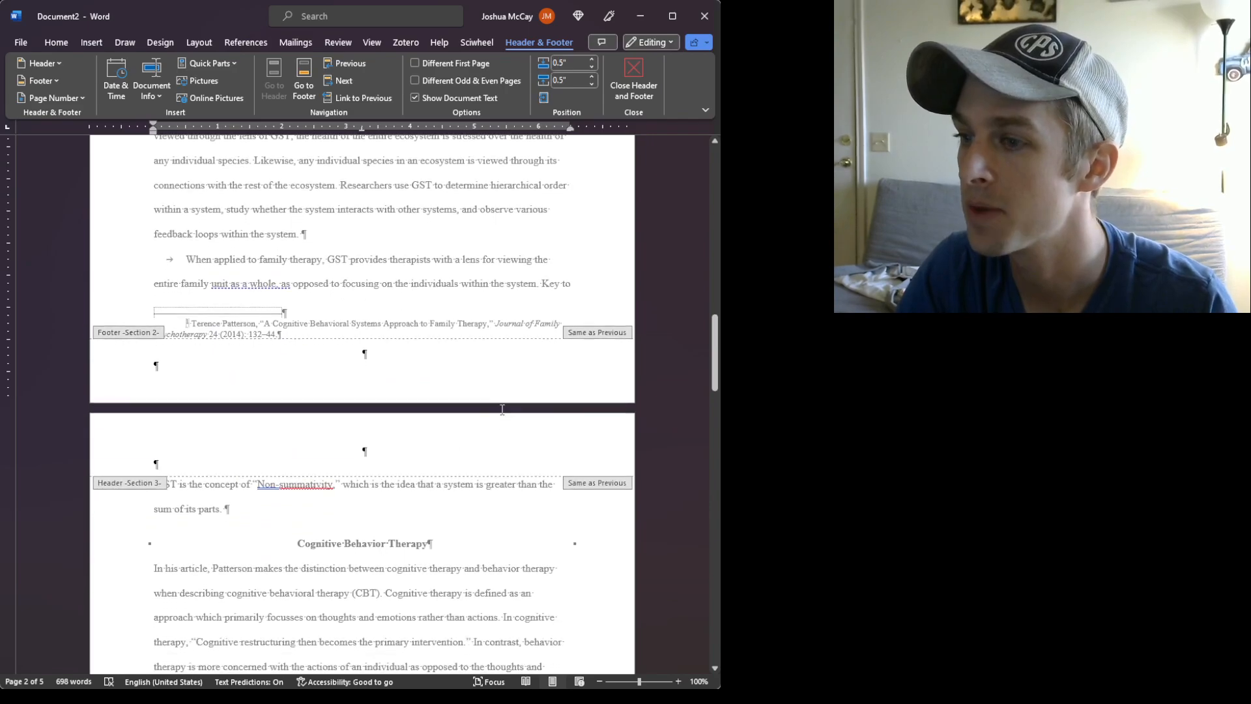
{"action": "left_click", "coordinate": [403, 362]}
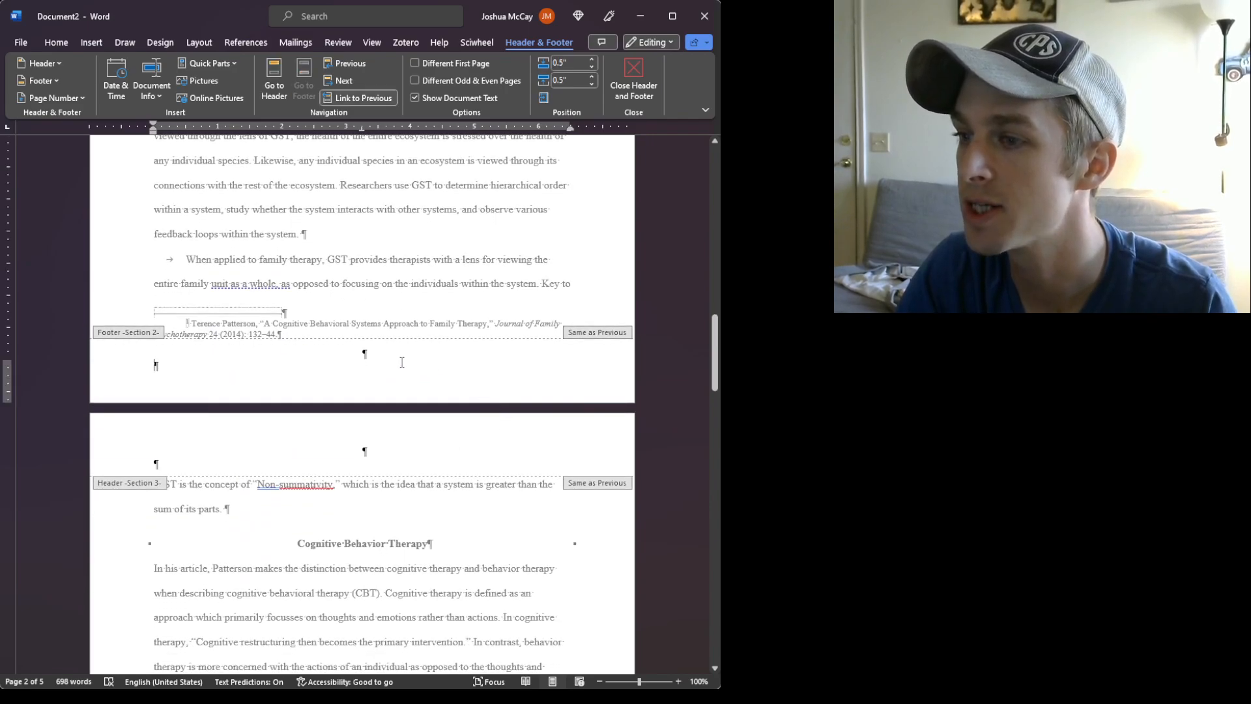
{"action": "left_click", "coordinate": [340, 99]}
Step: Unlink both the header and the footer of section 3, the remaining body pages, from the previous section
{"action": "scroll", "coordinate": [379, 391], "scroll_direction": "down", "scroll_amount": 6}
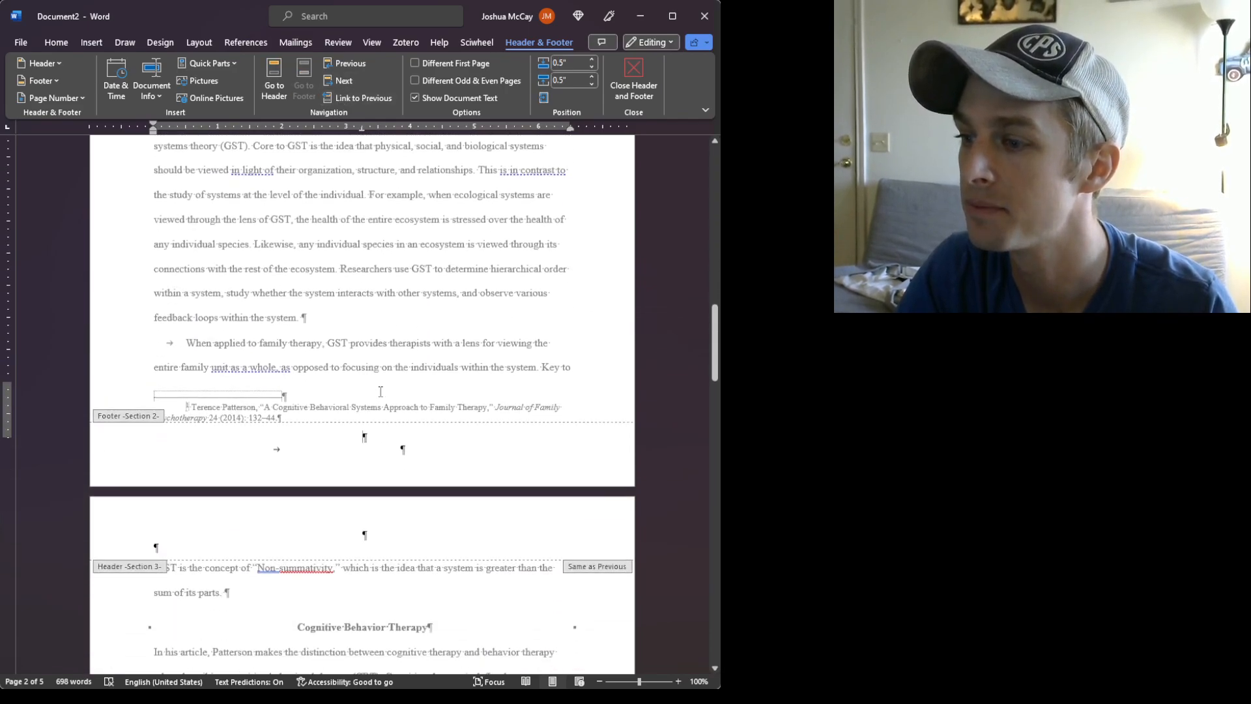
{"action": "left_click", "coordinate": [356, 334]}
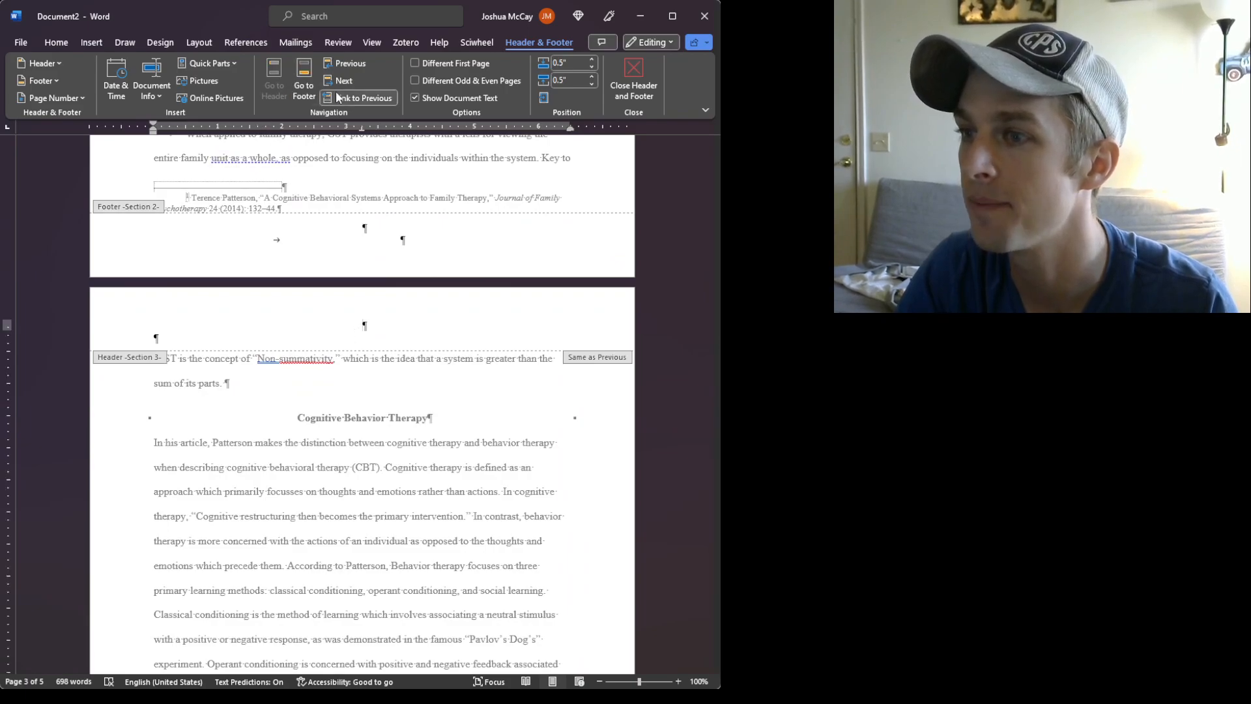
{"action": "left_click", "coordinate": [340, 98]}
{"action": "scroll", "coordinate": [361, 389], "scroll_direction": "down", "scroll_amount": 6}
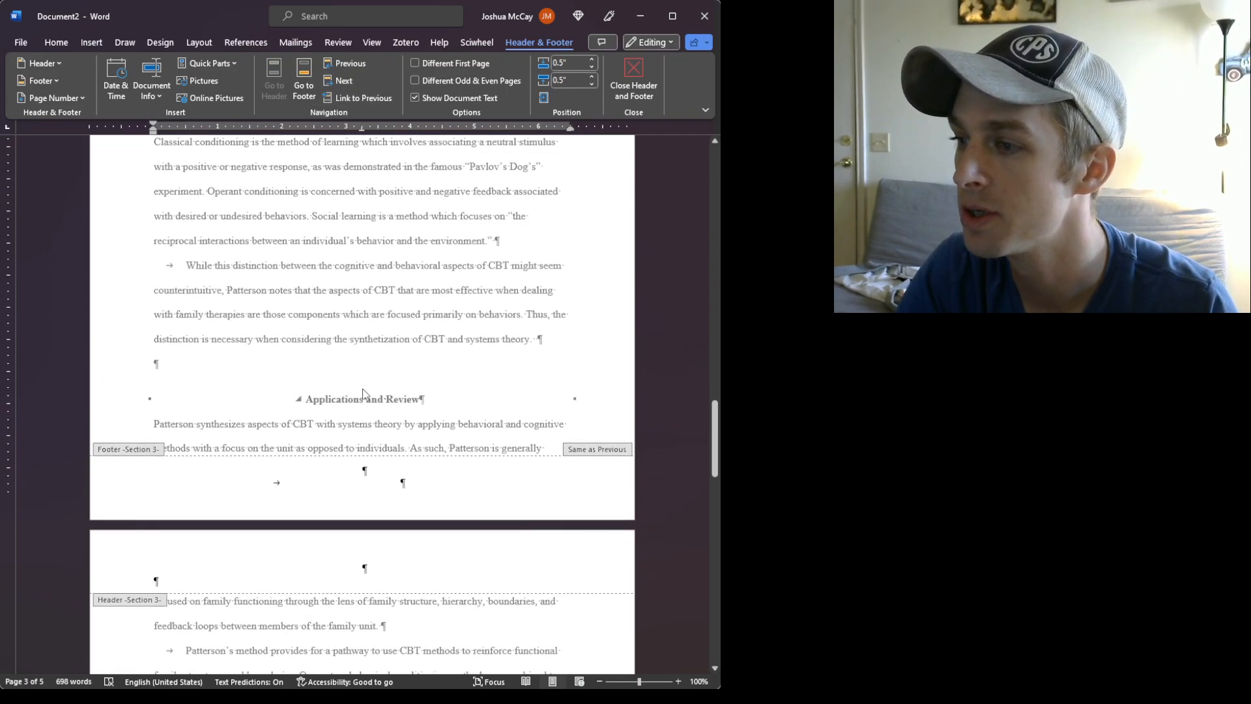
{"action": "left_click", "coordinate": [375, 397]}
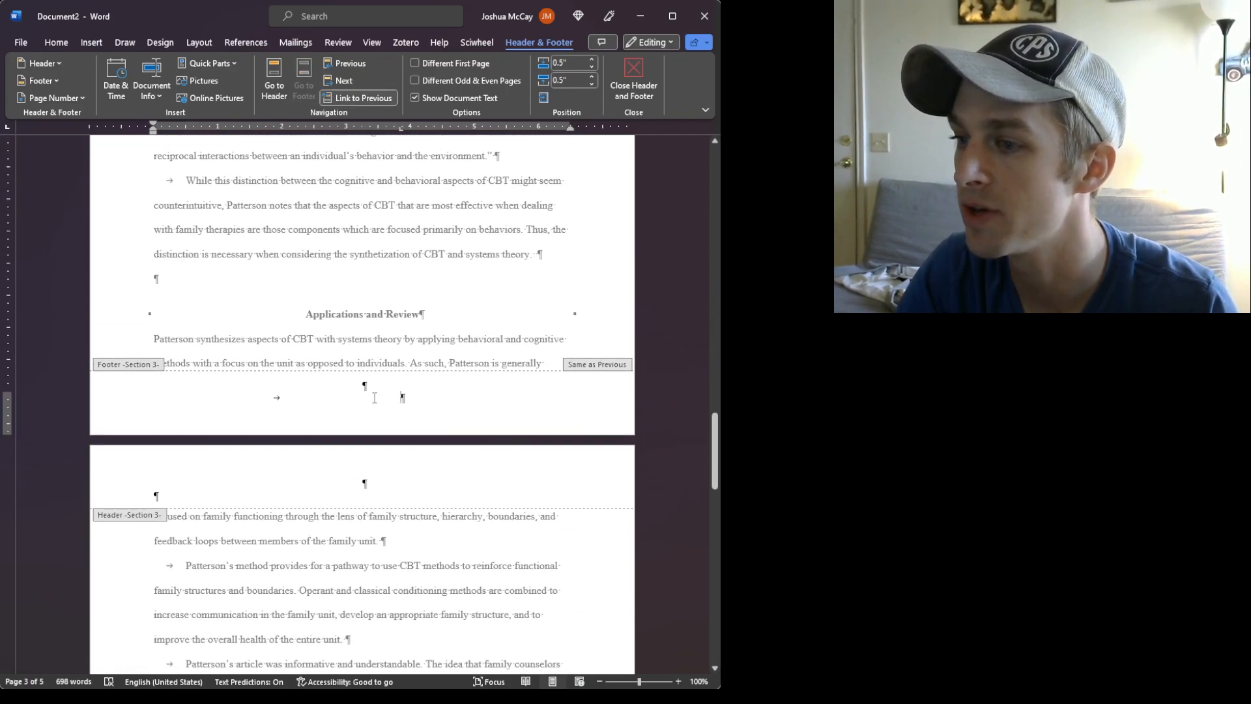
{"action": "left_click", "coordinate": [356, 98]}
Step: Unlink both the header and the footer of section 4, the bibliography, from the previous section
{"action": "scroll", "coordinate": [401, 422], "scroll_direction": "down", "scroll_amount": 12}
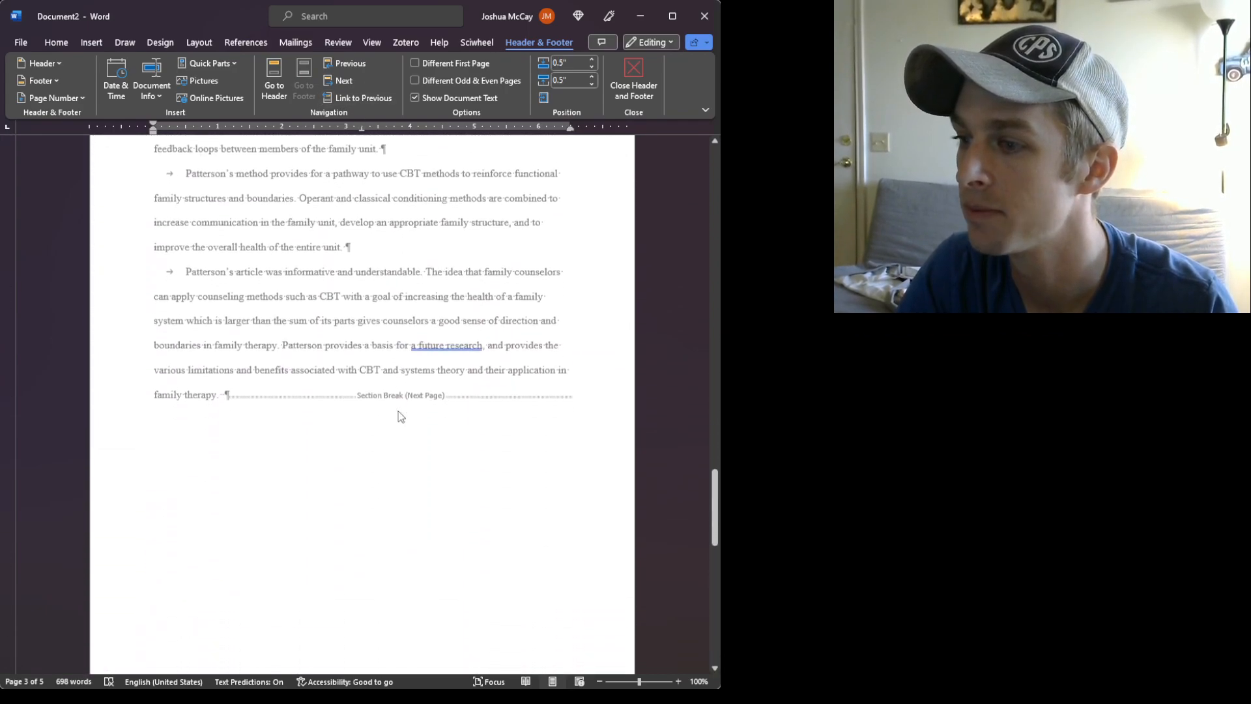
{"action": "left_click", "coordinate": [417, 518]}
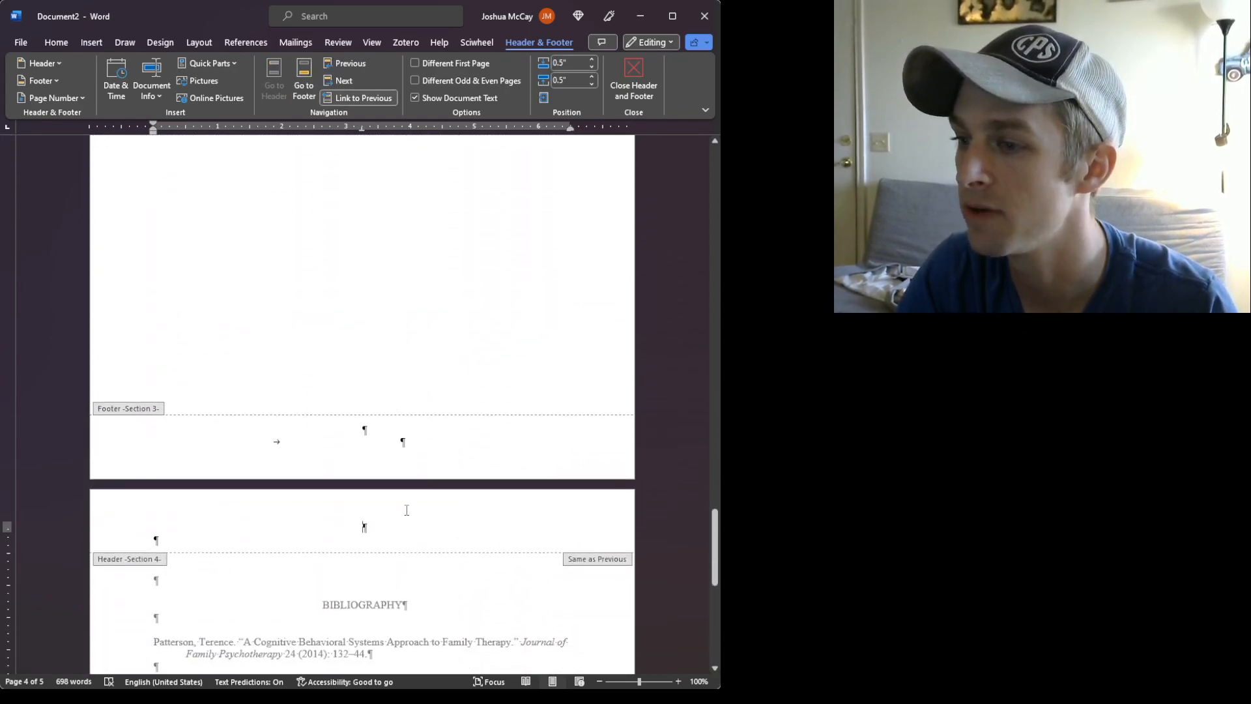
{"action": "left_click", "coordinate": [349, 102]}
{"action": "scroll", "coordinate": [407, 393], "scroll_direction": "down", "scroll_amount": 4}
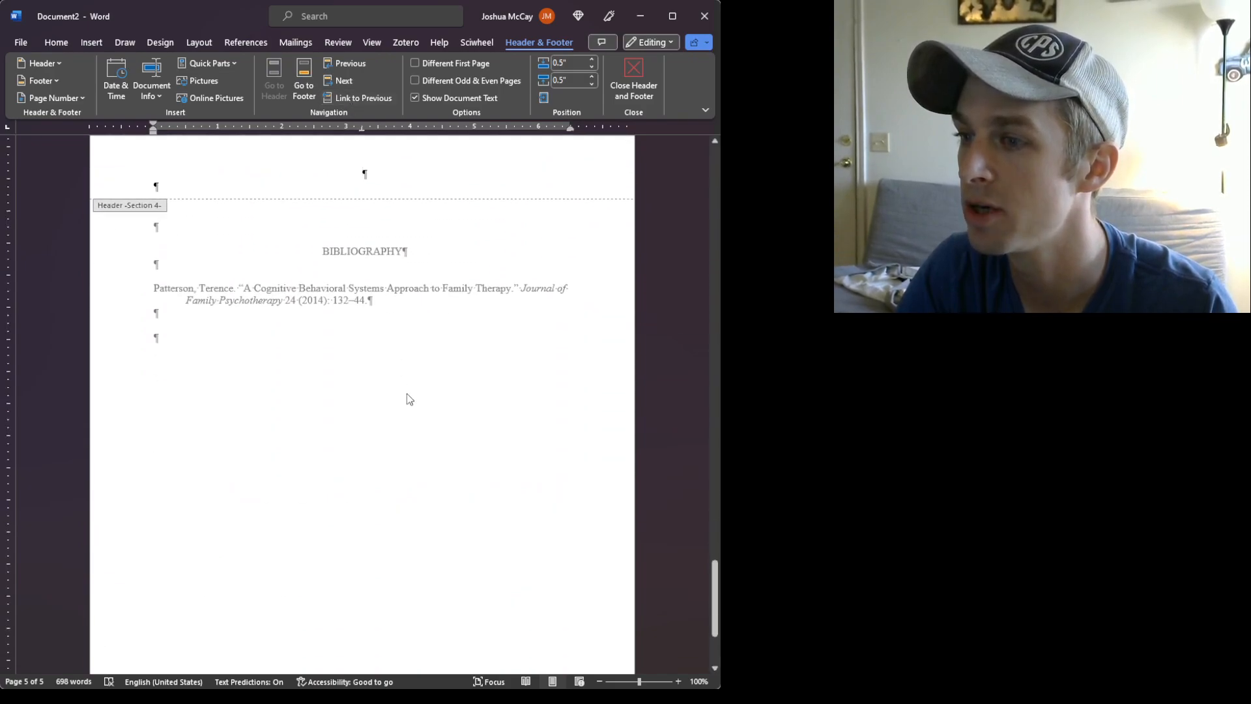
{"action": "left_click", "coordinate": [418, 610]}
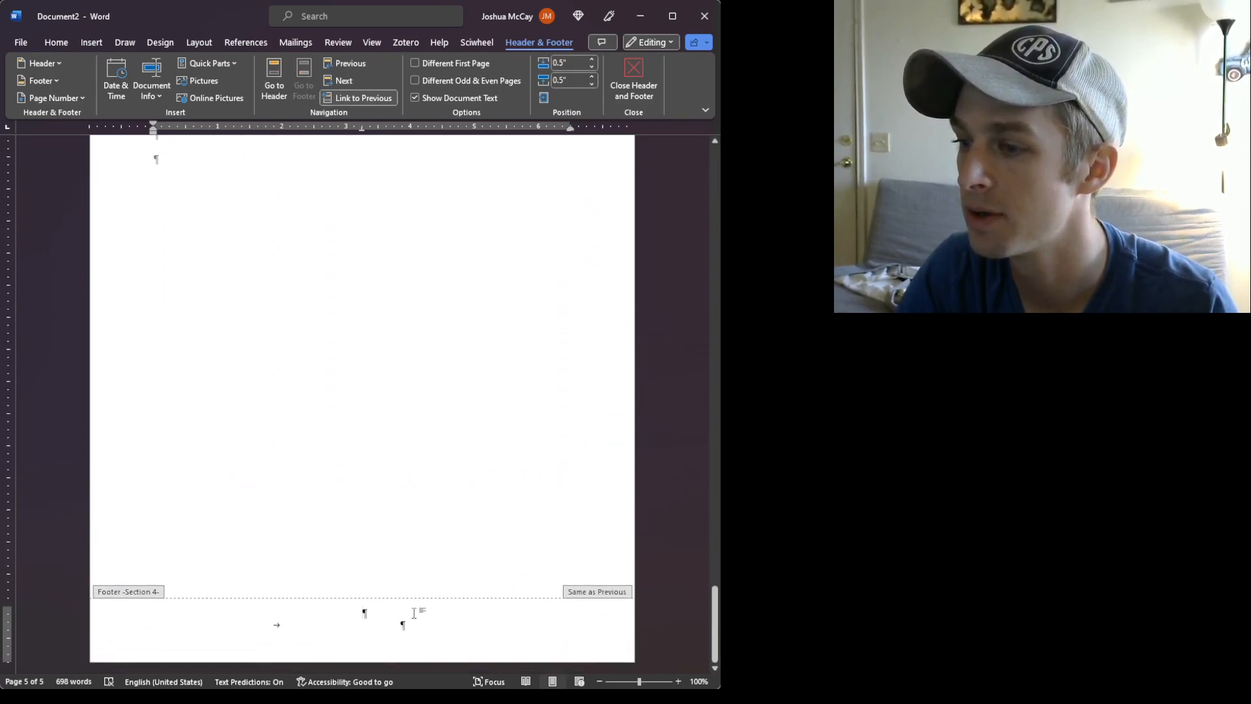
{"action": "left_click", "coordinate": [346, 98]}
Step: Insert a centered page number in the section 2 footer on the first body page
{"action": "scroll", "coordinate": [406, 554], "scroll_direction": "up", "scroll_amount": 10}
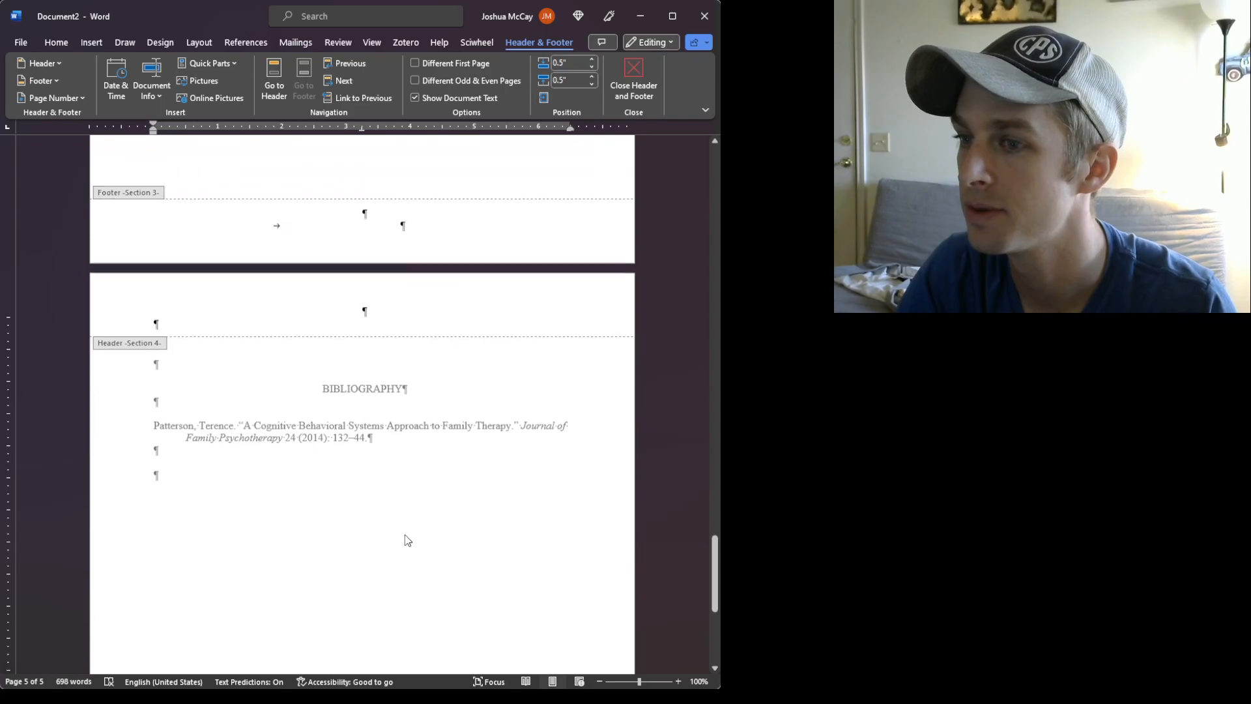
{"action": "scroll", "coordinate": [404, 533], "scroll_direction": "up", "scroll_amount": 15}
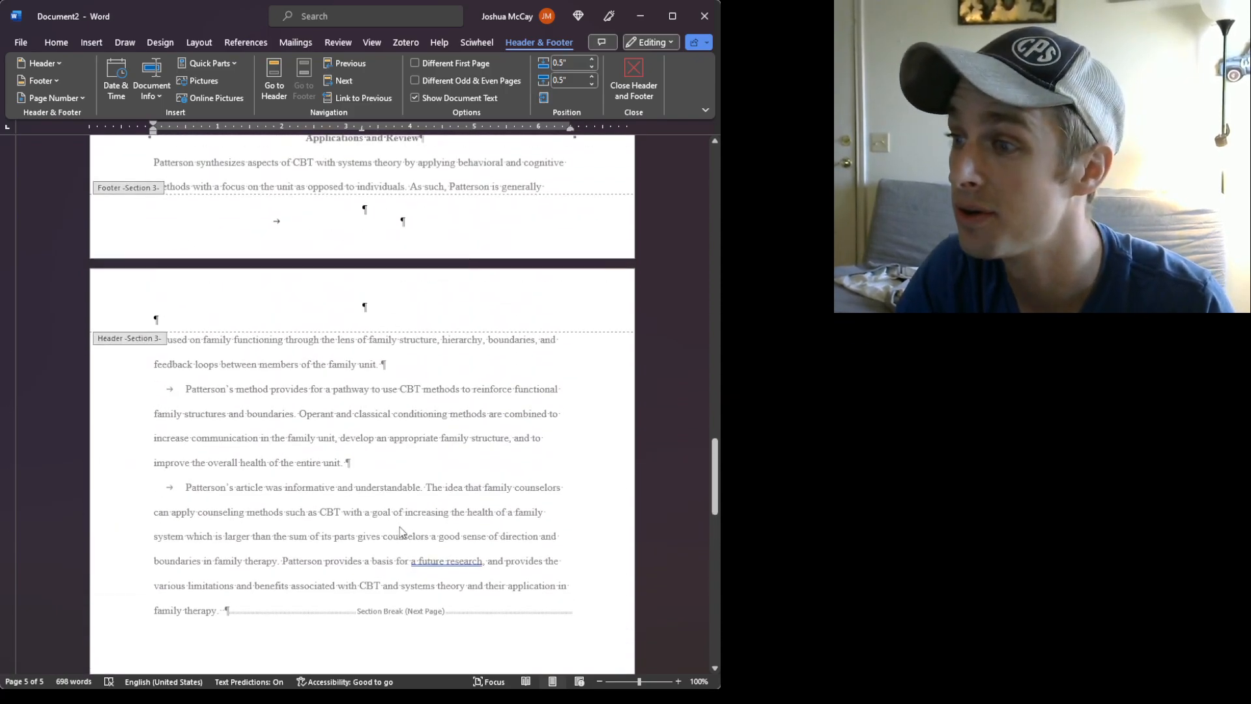
{"action": "scroll", "coordinate": [399, 525], "scroll_direction": "up", "scroll_amount": 15}
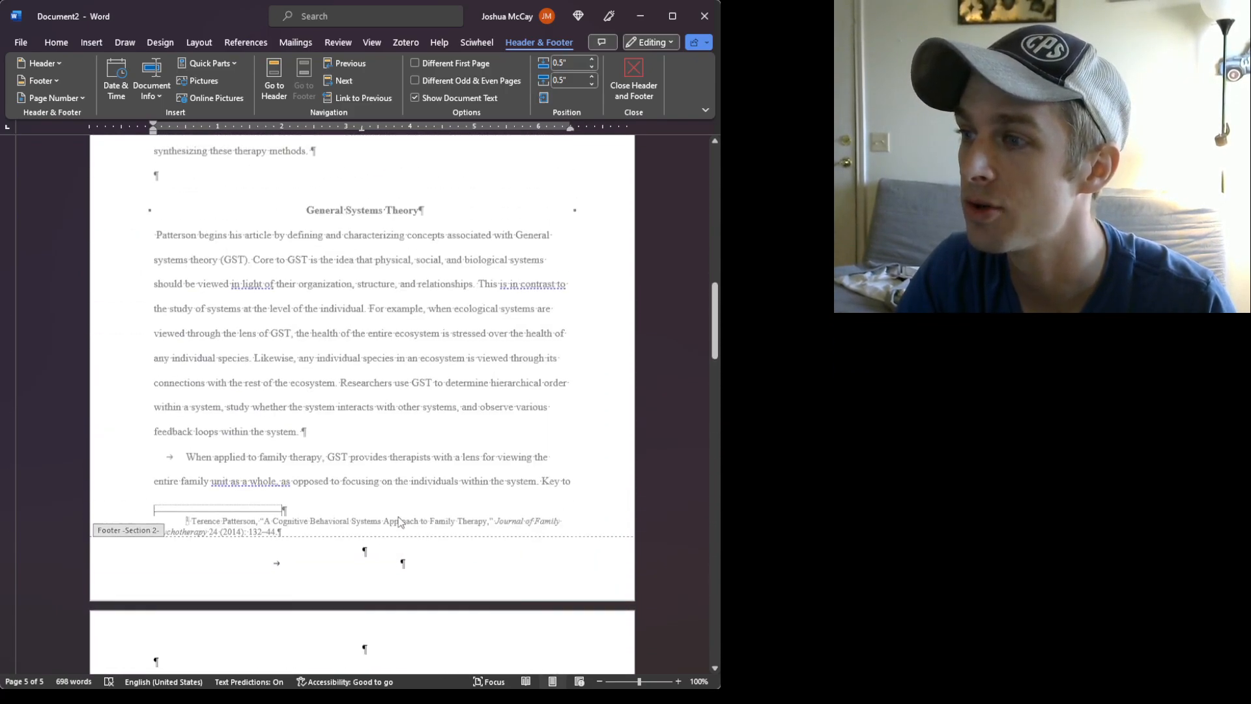
{"action": "scroll", "coordinate": [398, 508], "scroll_direction": "up", "scroll_amount": 15}
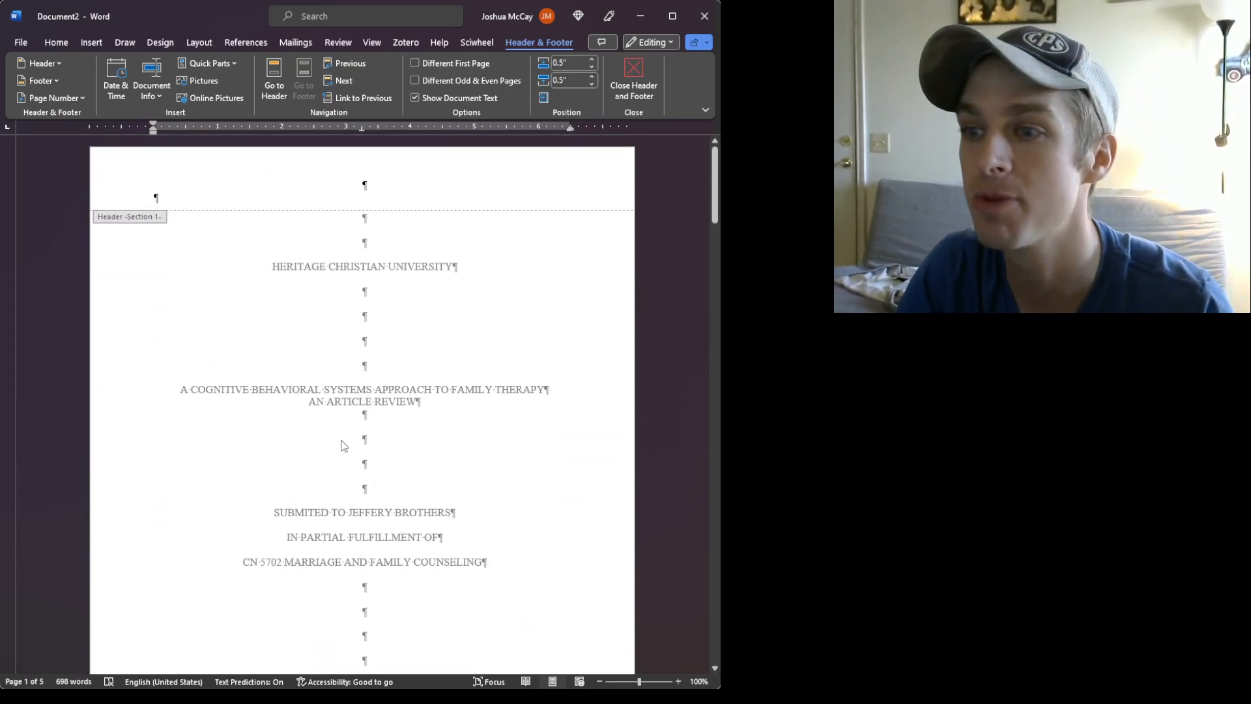
{"action": "scroll", "coordinate": [340, 450], "scroll_direction": "down", "scroll_amount": 12}
{"action": "scroll", "coordinate": [337, 454], "scroll_direction": "down", "scroll_amount": 15}
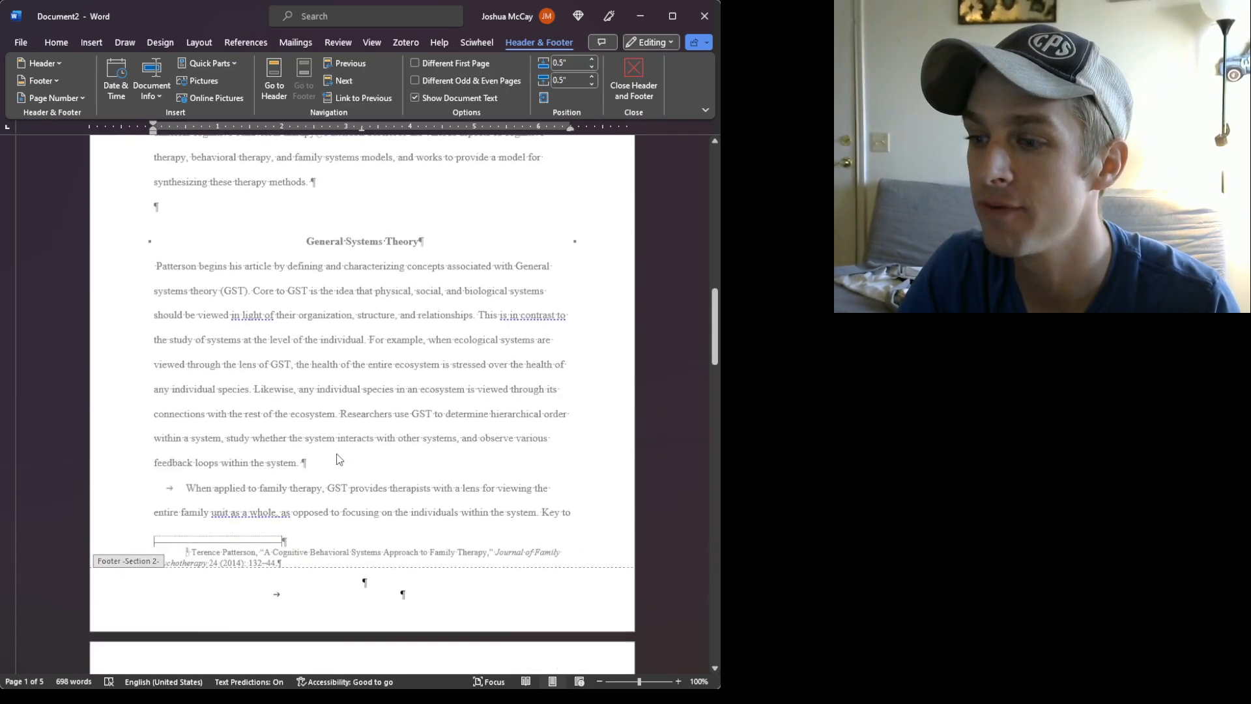
{"action": "double_click", "coordinate": [391, 395]}
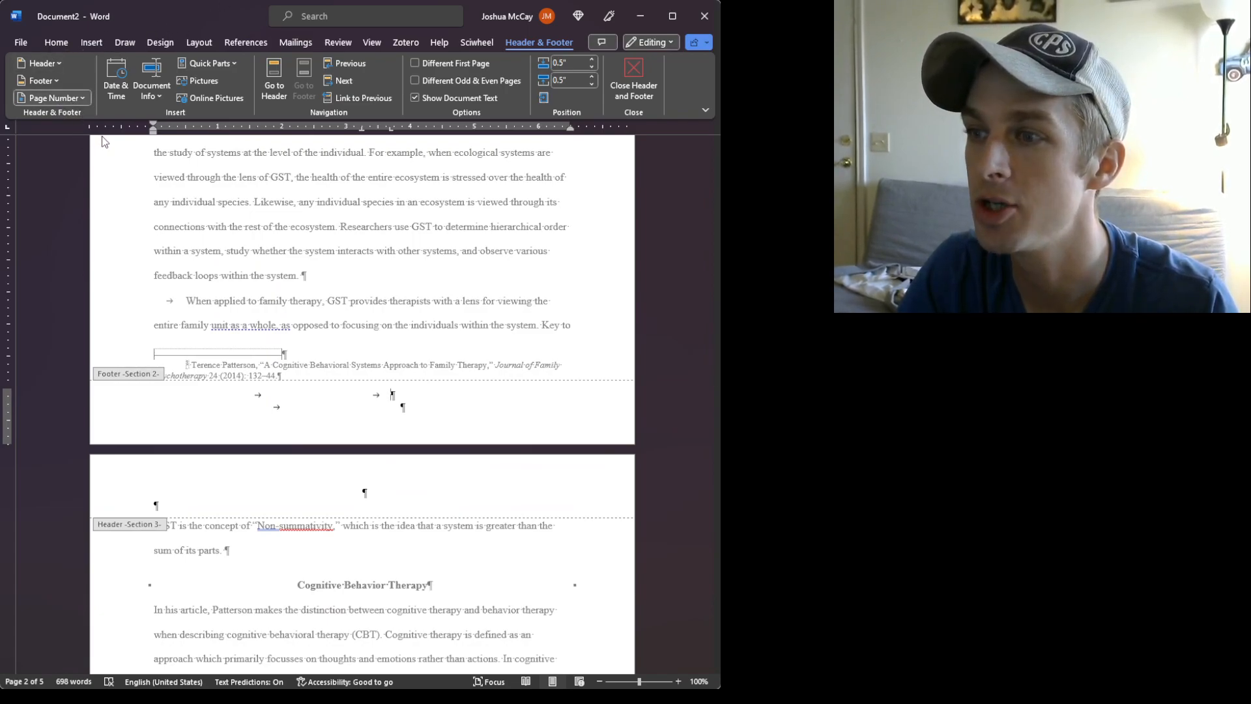
{"action": "left_click", "coordinate": [253, 58]}
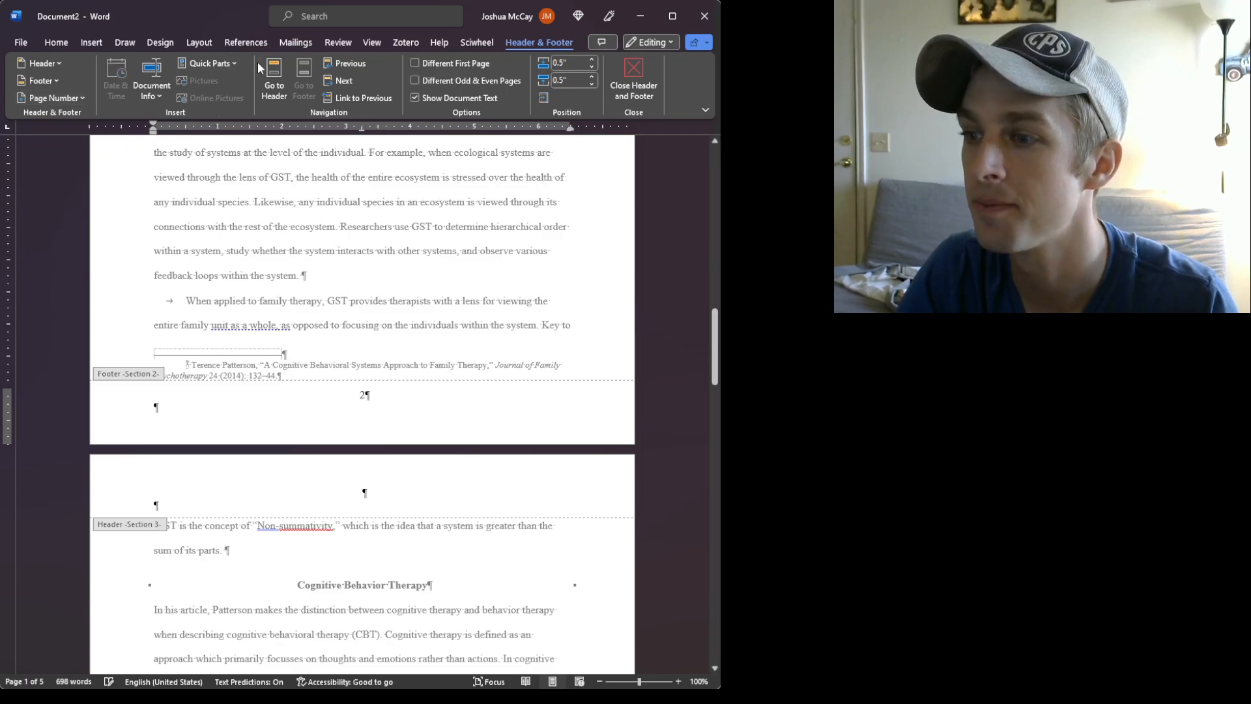
{"action": "scroll", "coordinate": [357, 394], "scroll_direction": "up", "scroll_amount": 10}
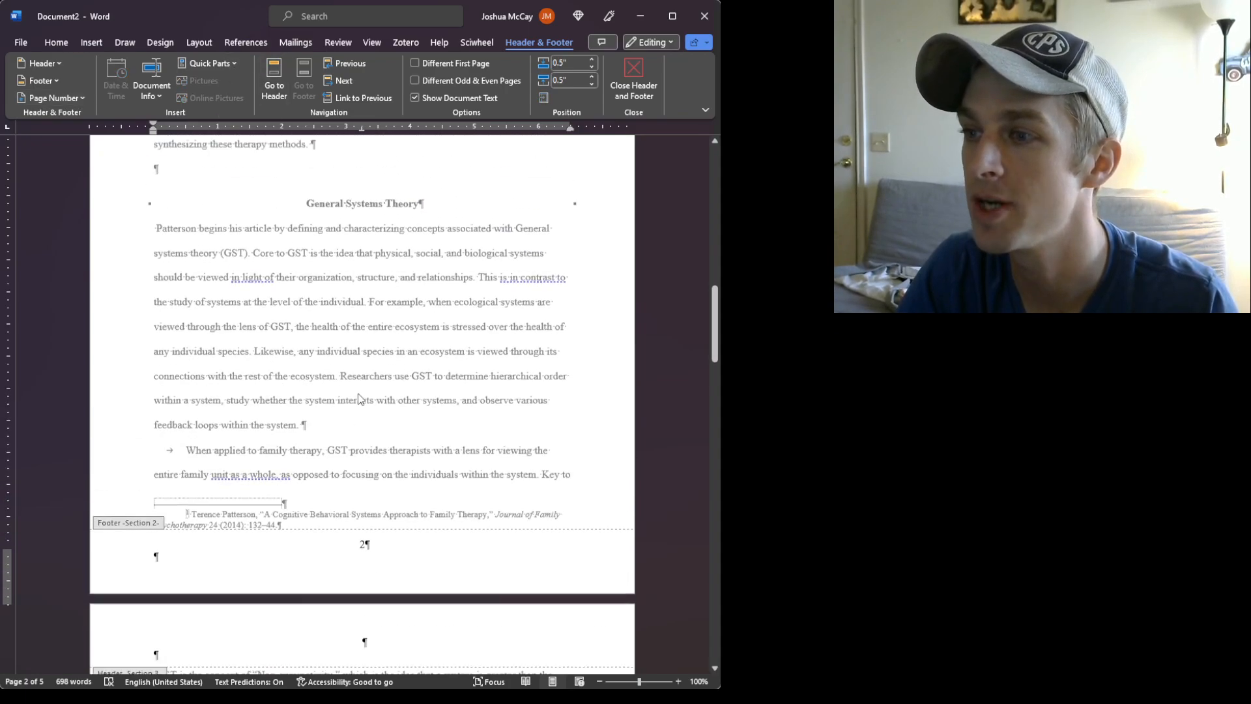
{"action": "scroll", "coordinate": [357, 381], "scroll_direction": "down", "scroll_amount": 10}
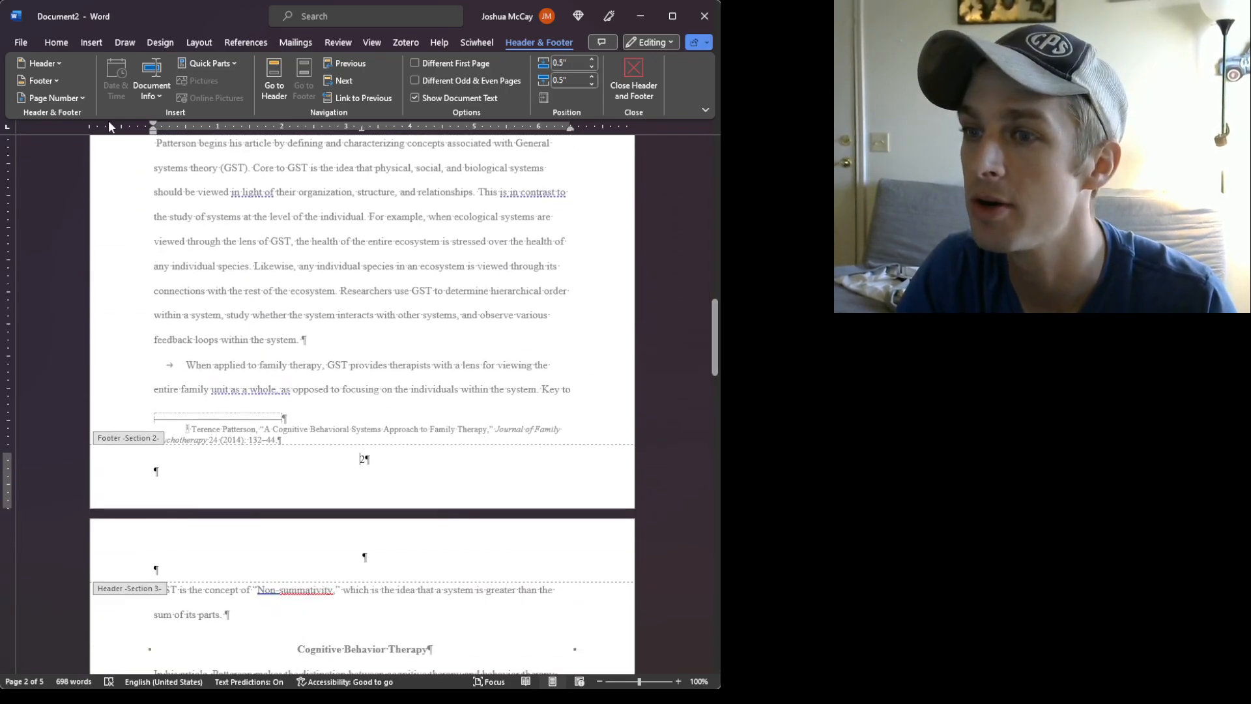
{"action": "left_click", "coordinate": [82, 198]}
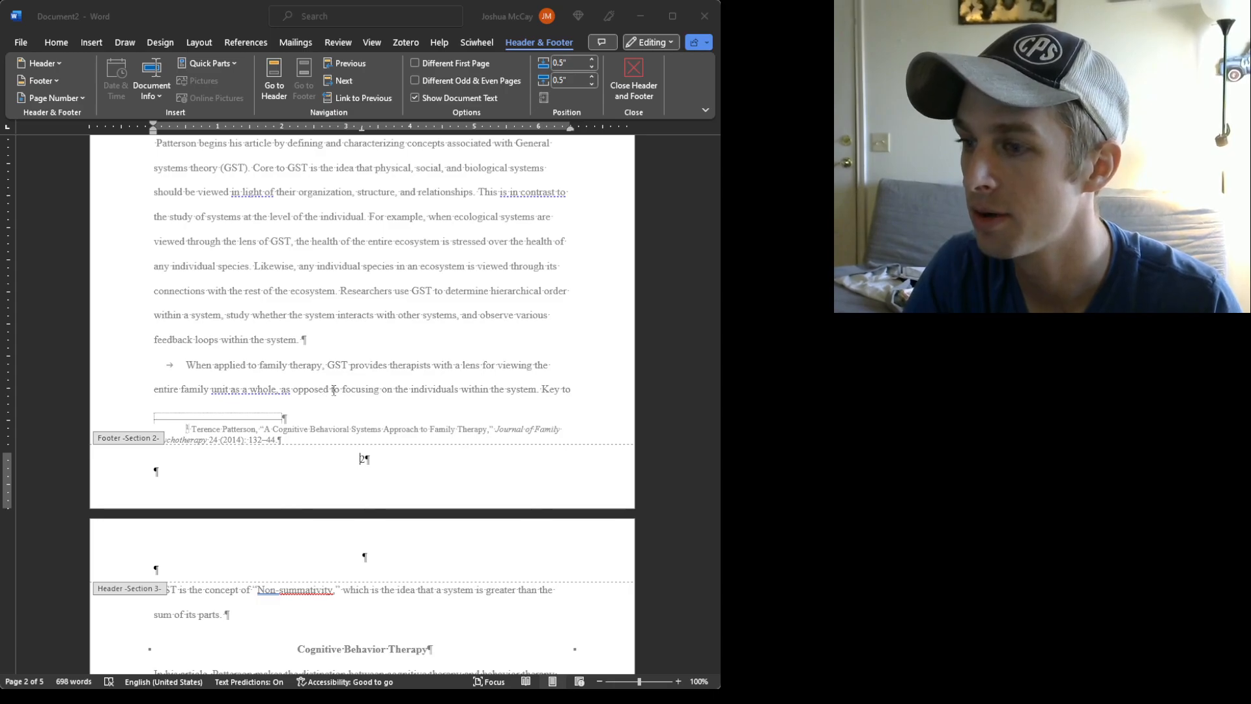
Step: Adjust the page number format from the title page's section so that the first body page is numbered 1
{"action": "left_click", "coordinate": [354, 416]}
{"action": "scroll", "coordinate": [276, 386], "scroll_direction": "down", "scroll_amount": 8}
{"action": "scroll", "coordinate": [279, 384], "scroll_direction": "down", "scroll_amount": 5}
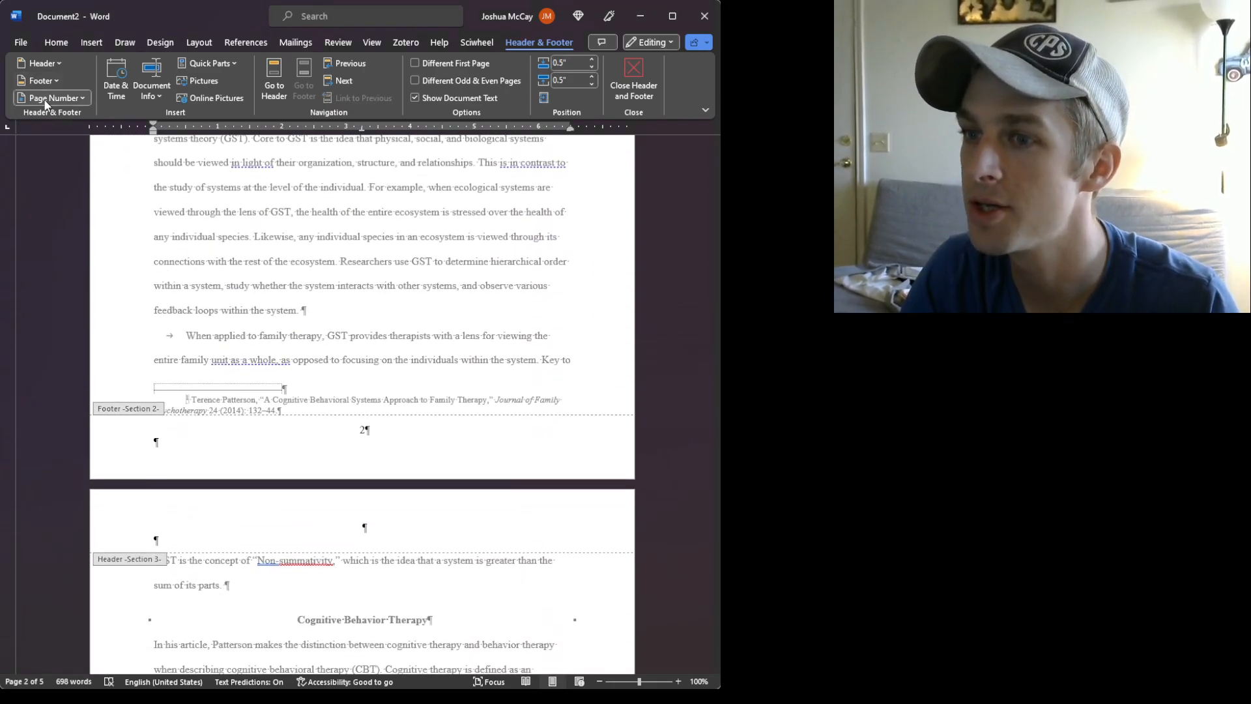
{"action": "left_click", "coordinate": [82, 203]}
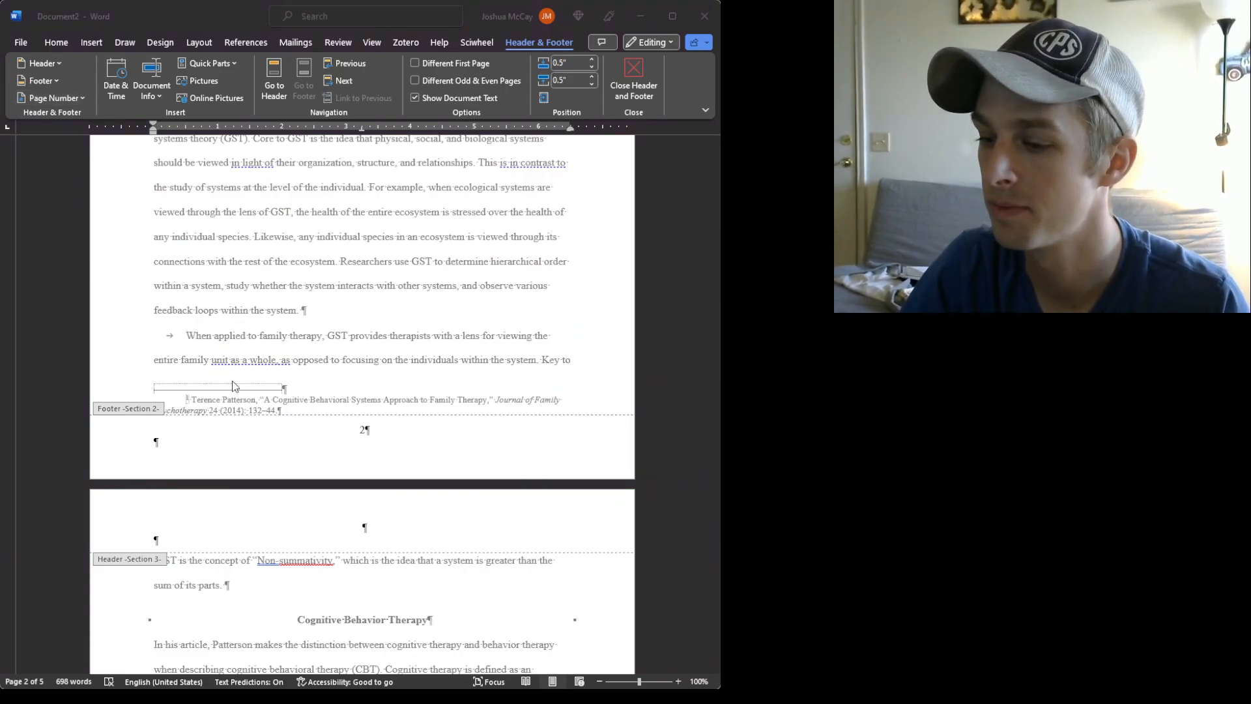
{"action": "scroll", "coordinate": [346, 418], "scroll_direction": "up", "scroll_amount": 15}
{"action": "scroll", "coordinate": [345, 417], "scroll_direction": "up", "scroll_amount": 5}
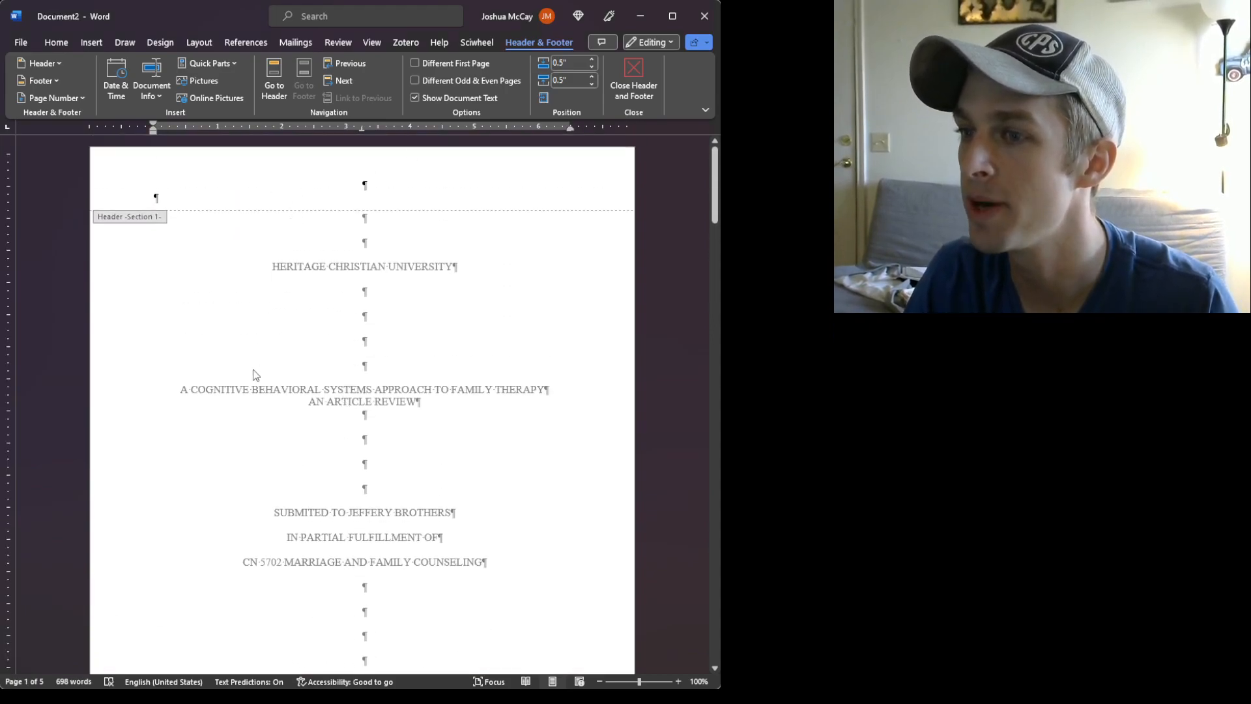
{"action": "scroll", "coordinate": [259, 352], "scroll_direction": "down", "scroll_amount": 15}
{"action": "scroll", "coordinate": [251, 385], "scroll_direction": "down", "scroll_amount": 10}
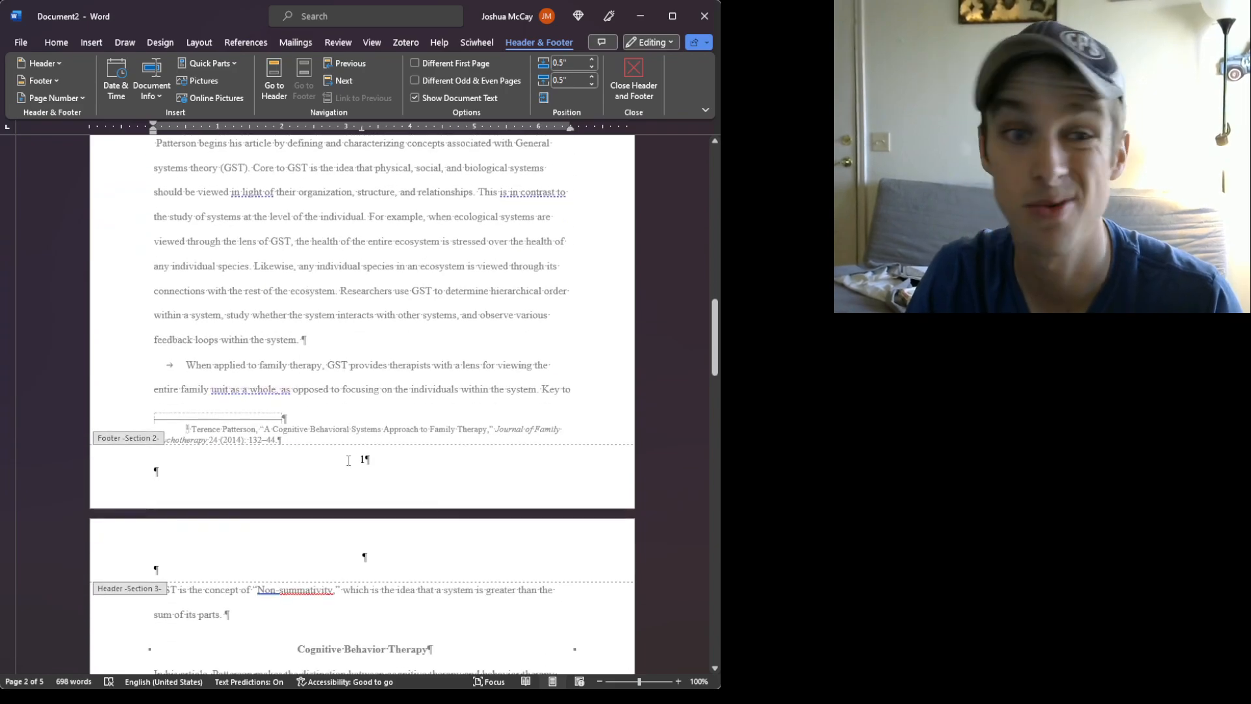
Step: Insert a right-aligned page number in the section 3 header on the second body page
{"action": "scroll", "coordinate": [339, 438], "scroll_direction": "down", "scroll_amount": 9}
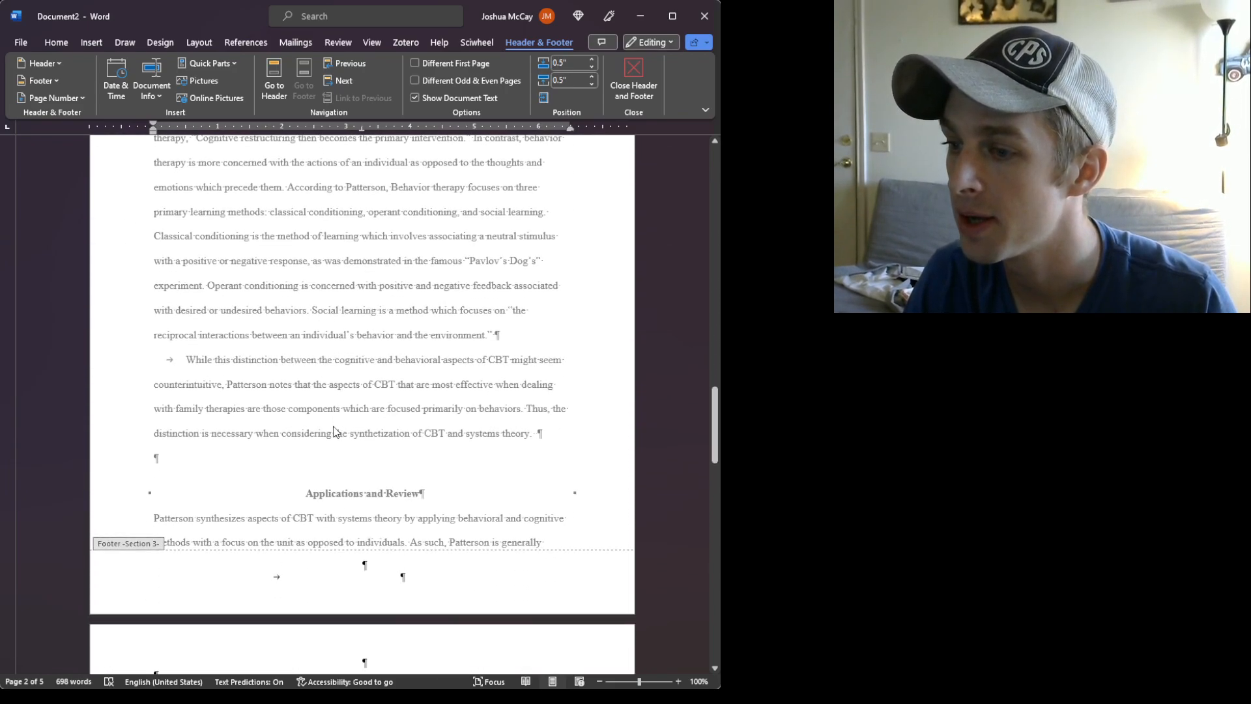
{"action": "scroll", "coordinate": [381, 570], "scroll_direction": "up", "scroll_amount": 7}
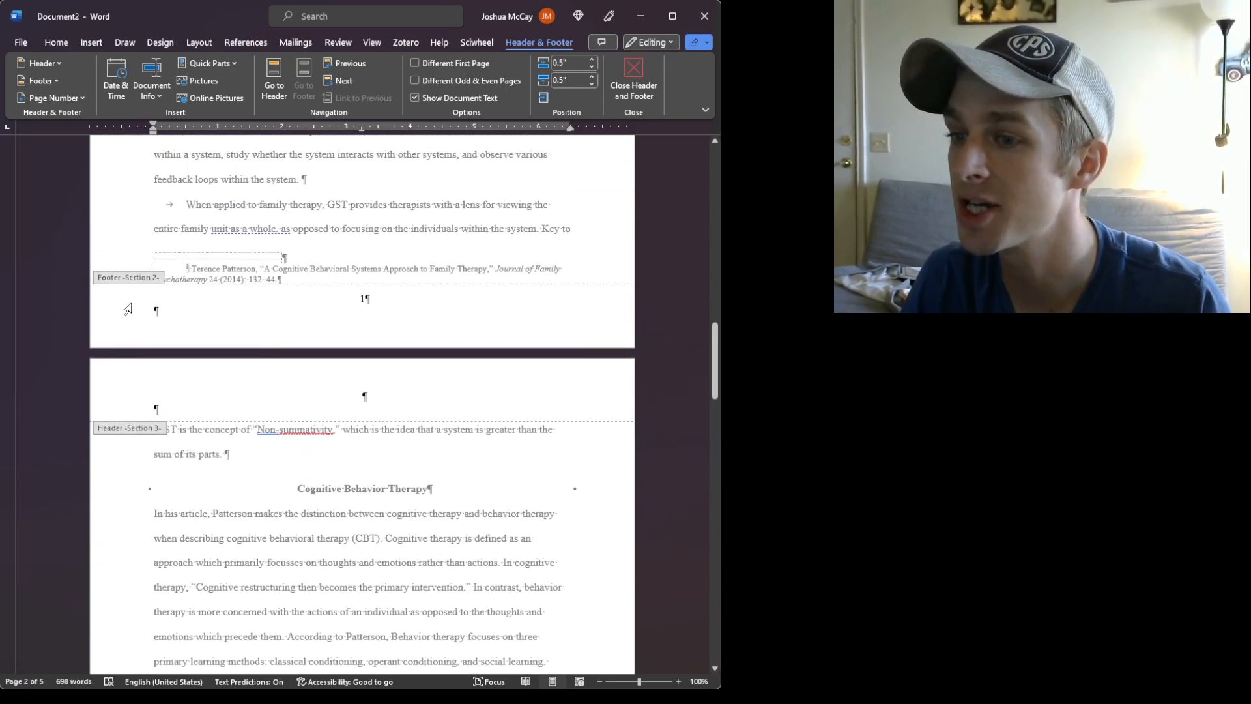
{"action": "double_click", "coordinate": [505, 395]}
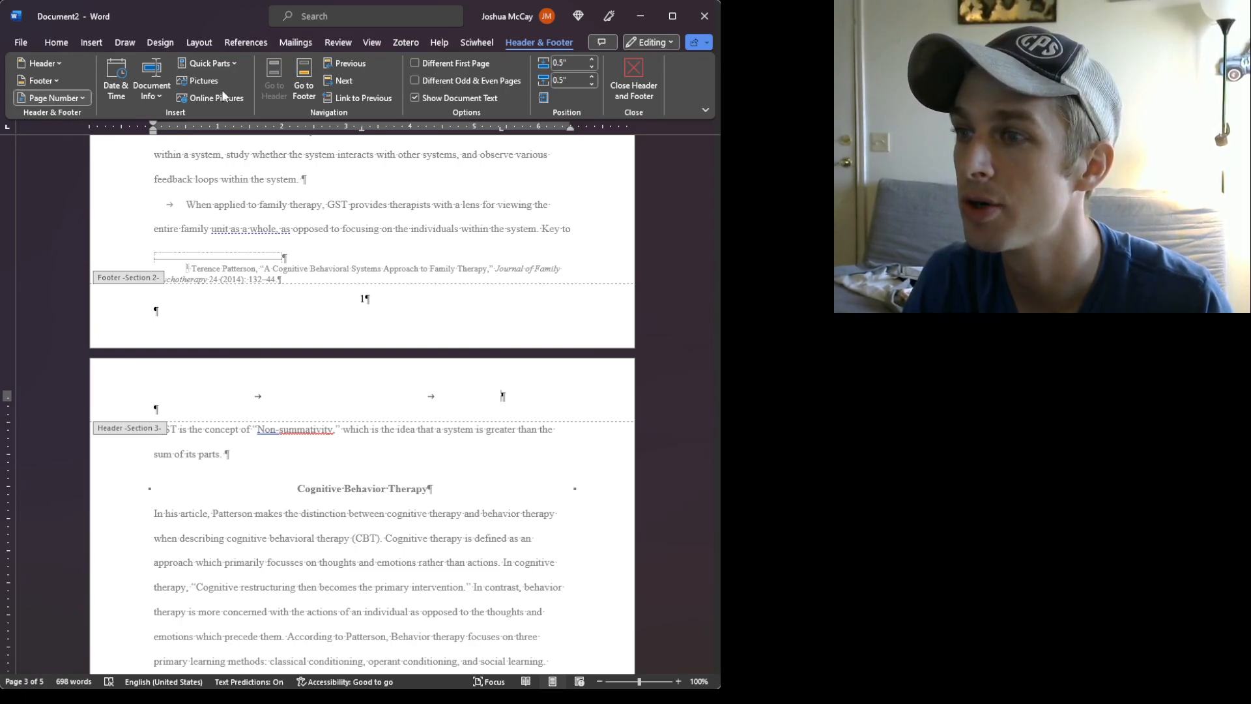
{"action": "left_click", "coordinate": [245, 95]}
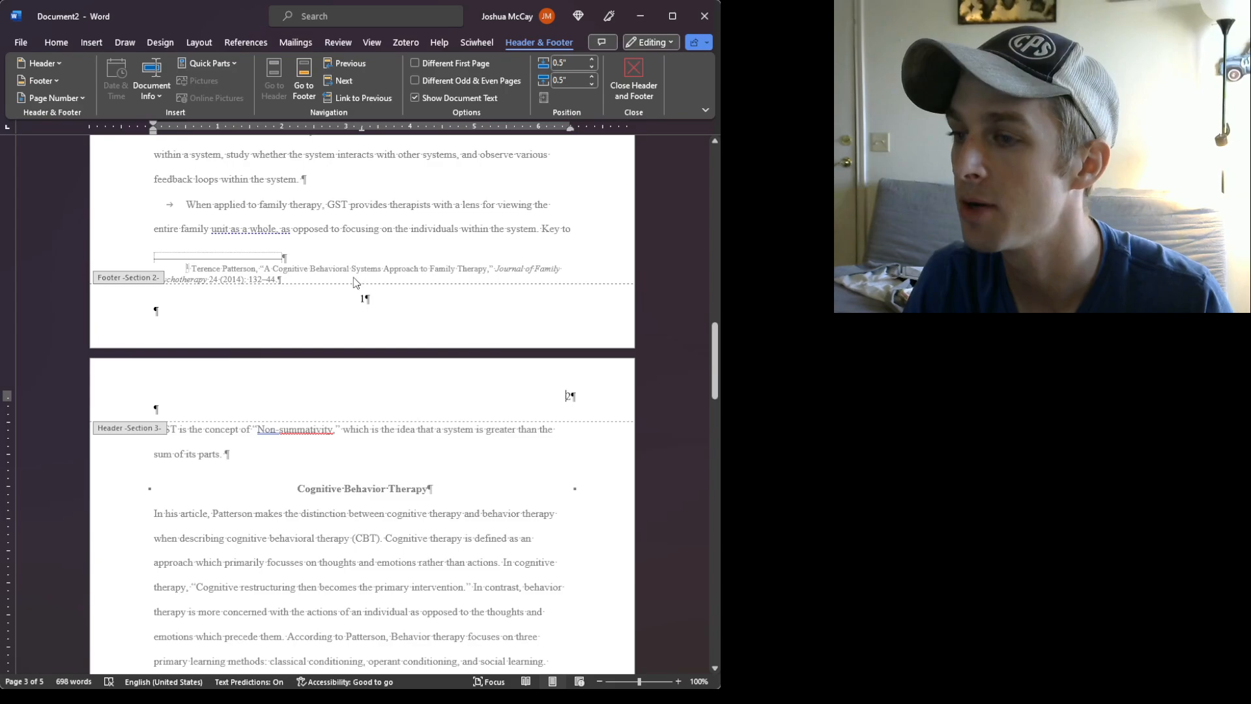
Step: Review the page numbering in the headers and footers from the title page through the bibliography
{"action": "scroll", "coordinate": [610, 434], "scroll_direction": "up", "scroll_amount": 12}
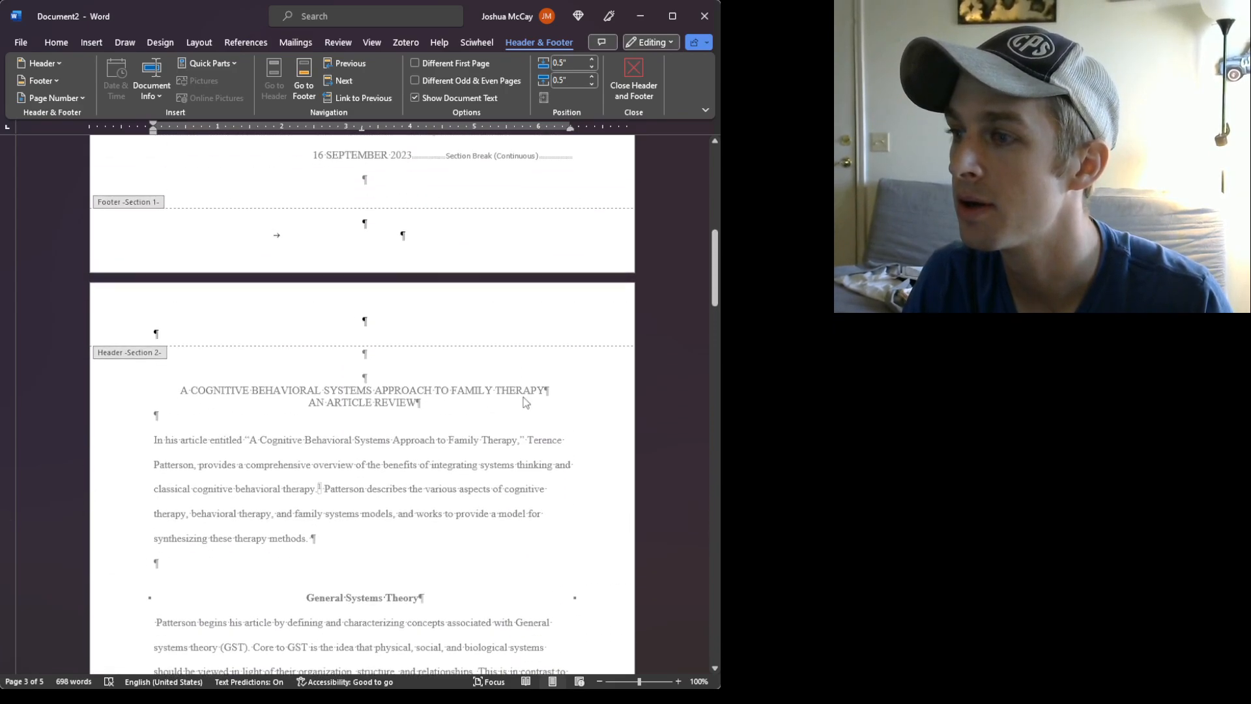
{"action": "scroll", "coordinate": [502, 440], "scroll_direction": "down", "scroll_amount": 10}
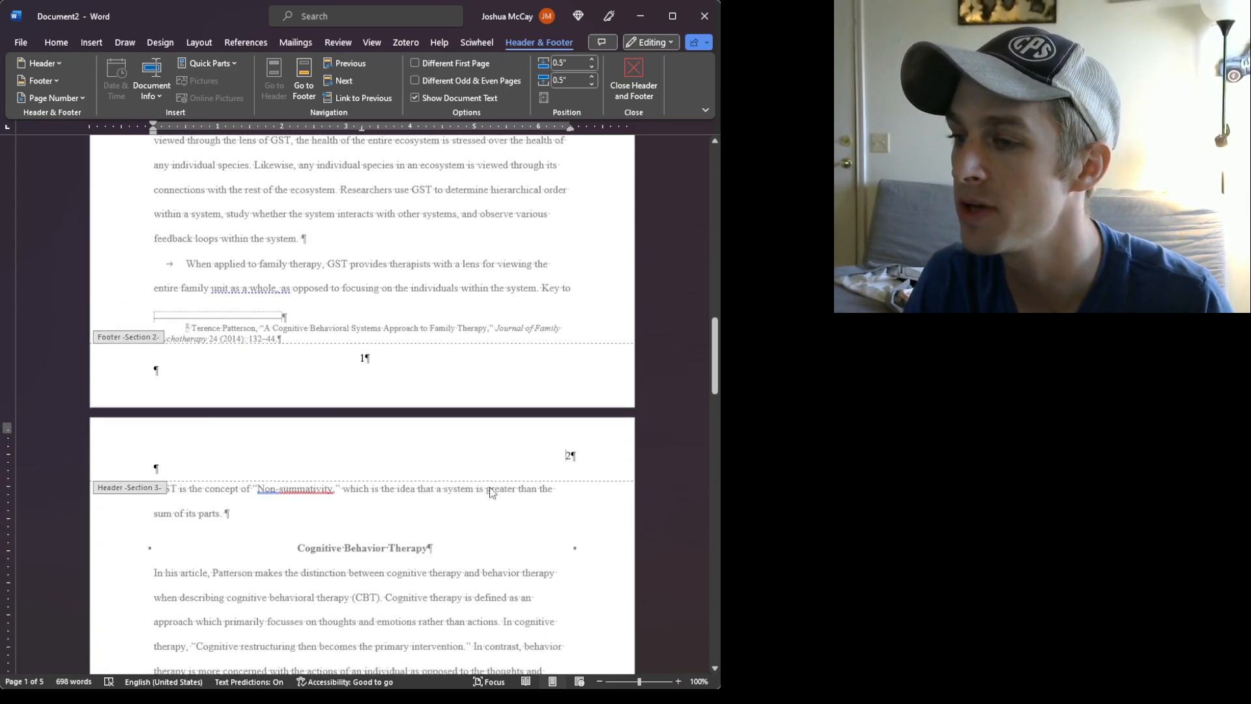
{"action": "scroll", "coordinate": [492, 486], "scroll_direction": "down", "scroll_amount": 14}
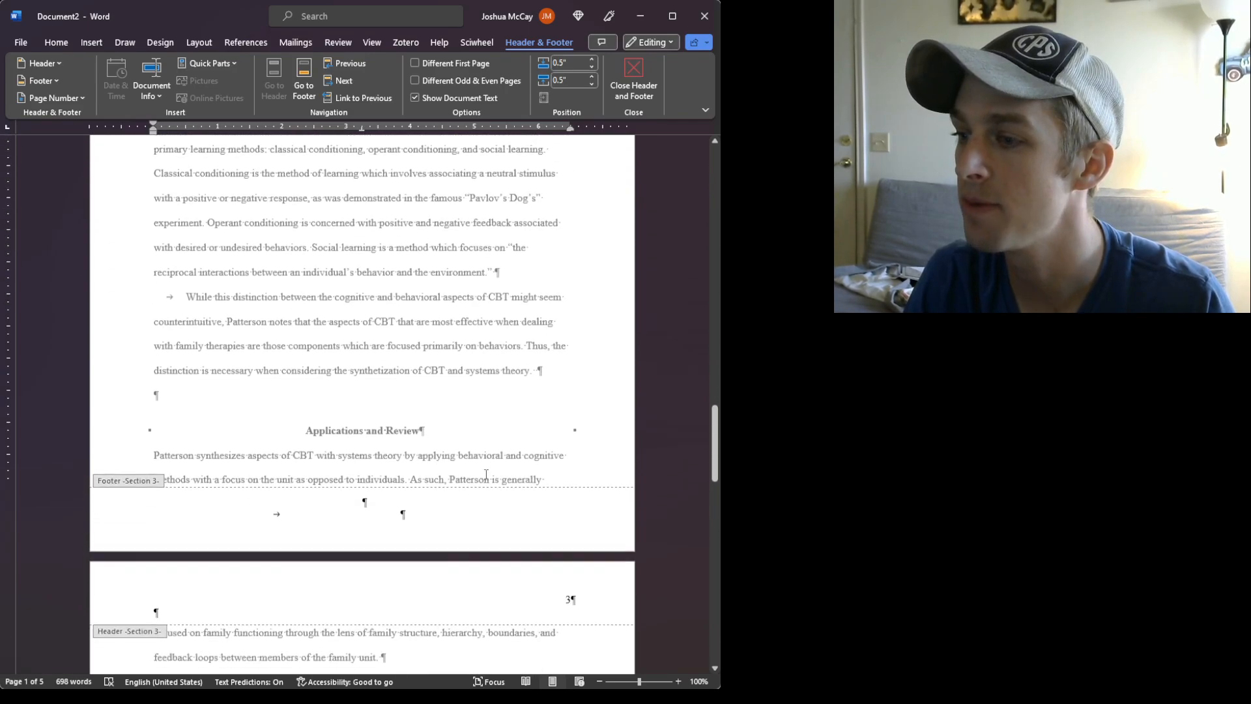
{"action": "scroll", "coordinate": [558, 379], "scroll_direction": "down", "scroll_amount": 8}
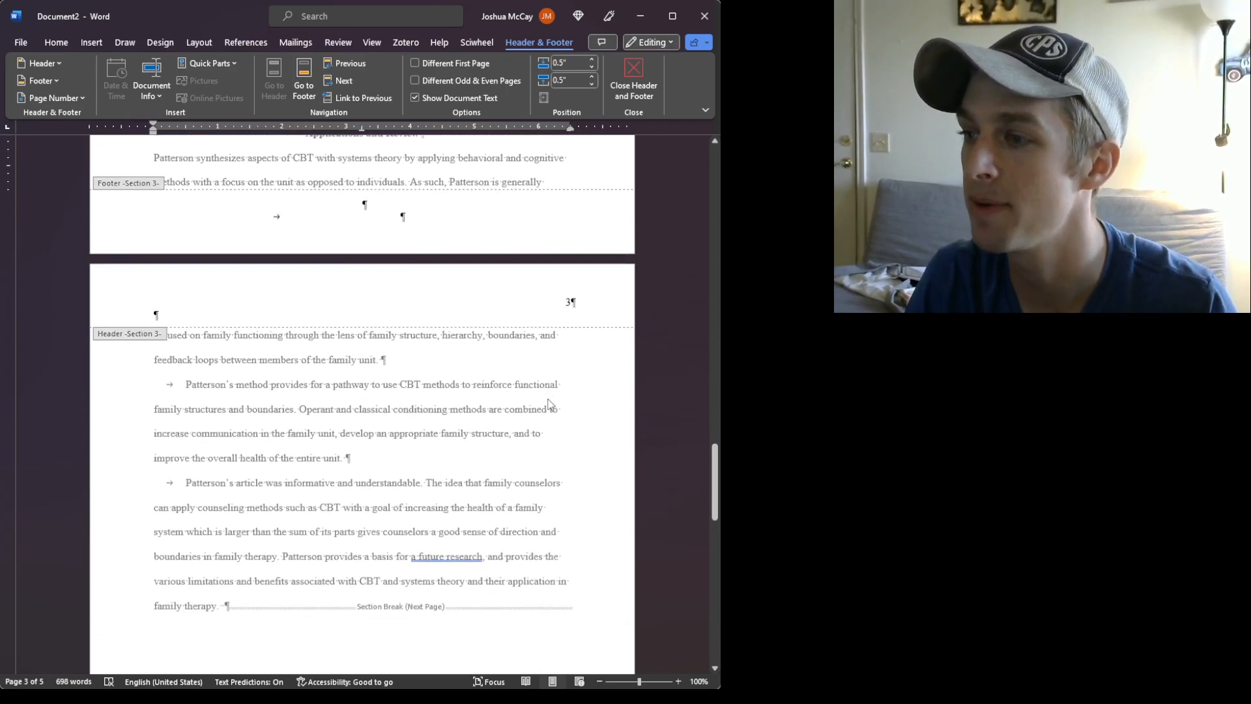
{"action": "scroll", "coordinate": [547, 406], "scroll_direction": "down", "scroll_amount": 9}
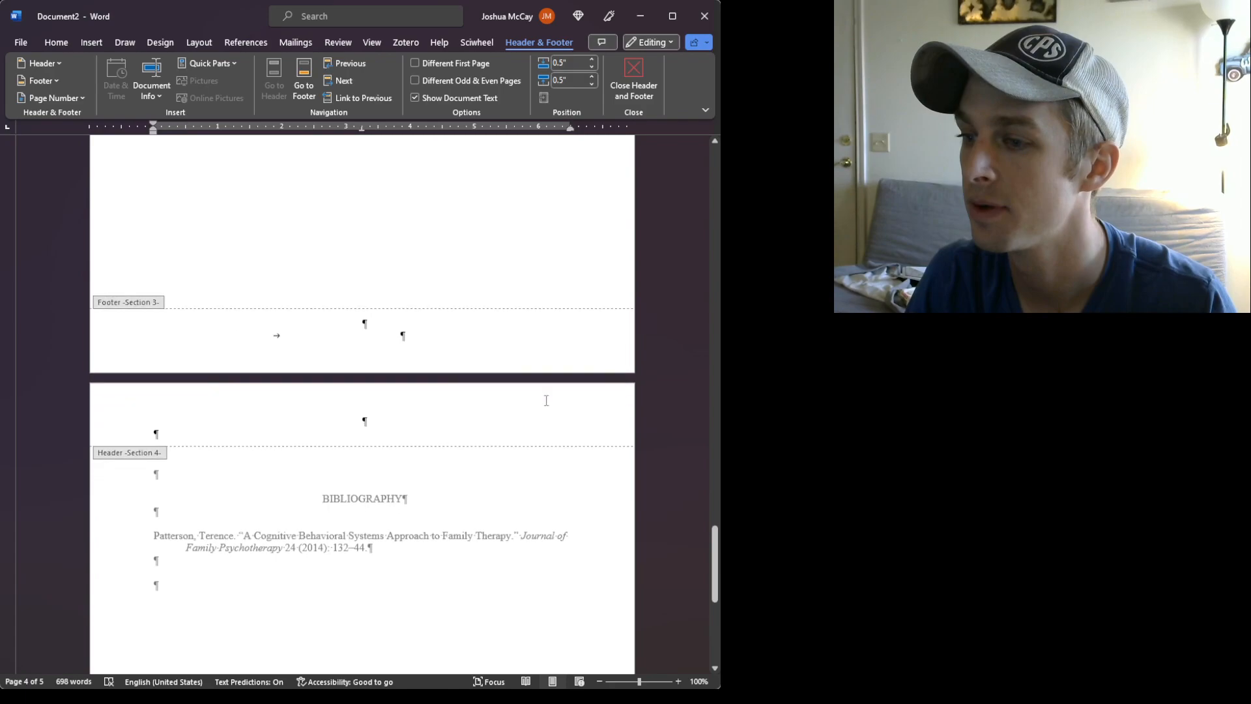
{"action": "scroll", "coordinate": [546, 405], "scroll_direction": "up", "scroll_amount": 4}
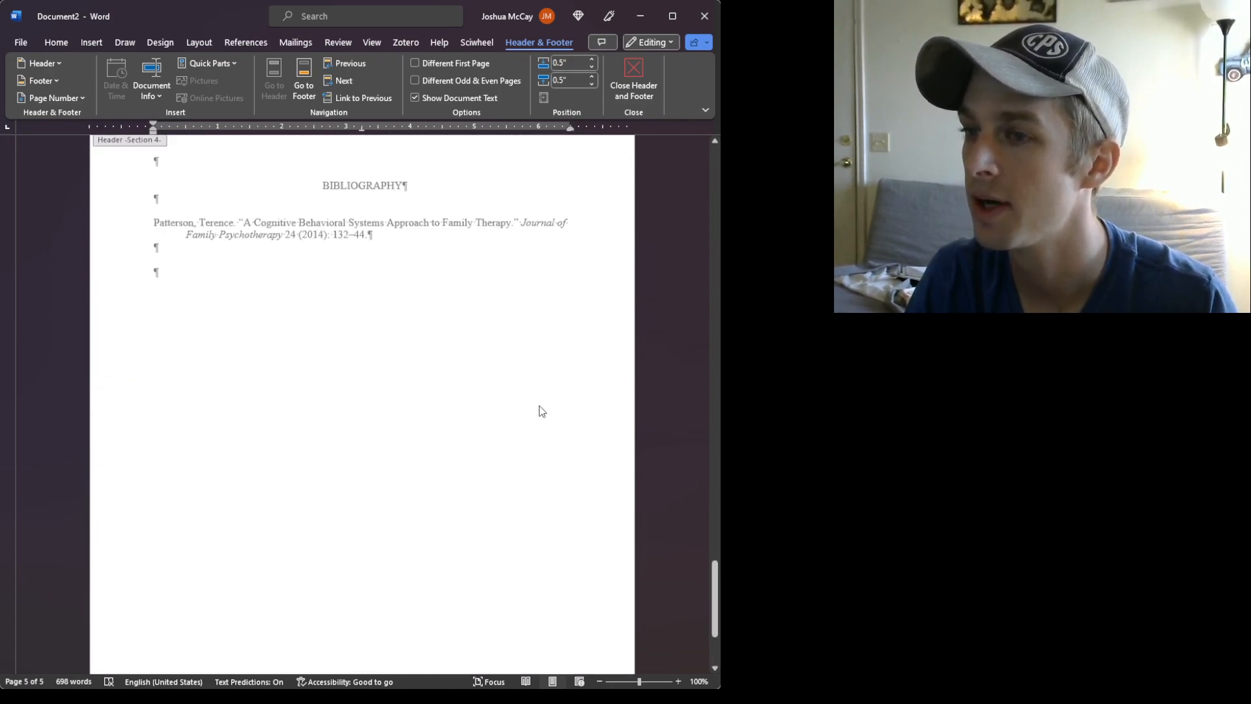
{"action": "scroll", "coordinate": [540, 411], "scroll_direction": "down", "scroll_amount": 4}
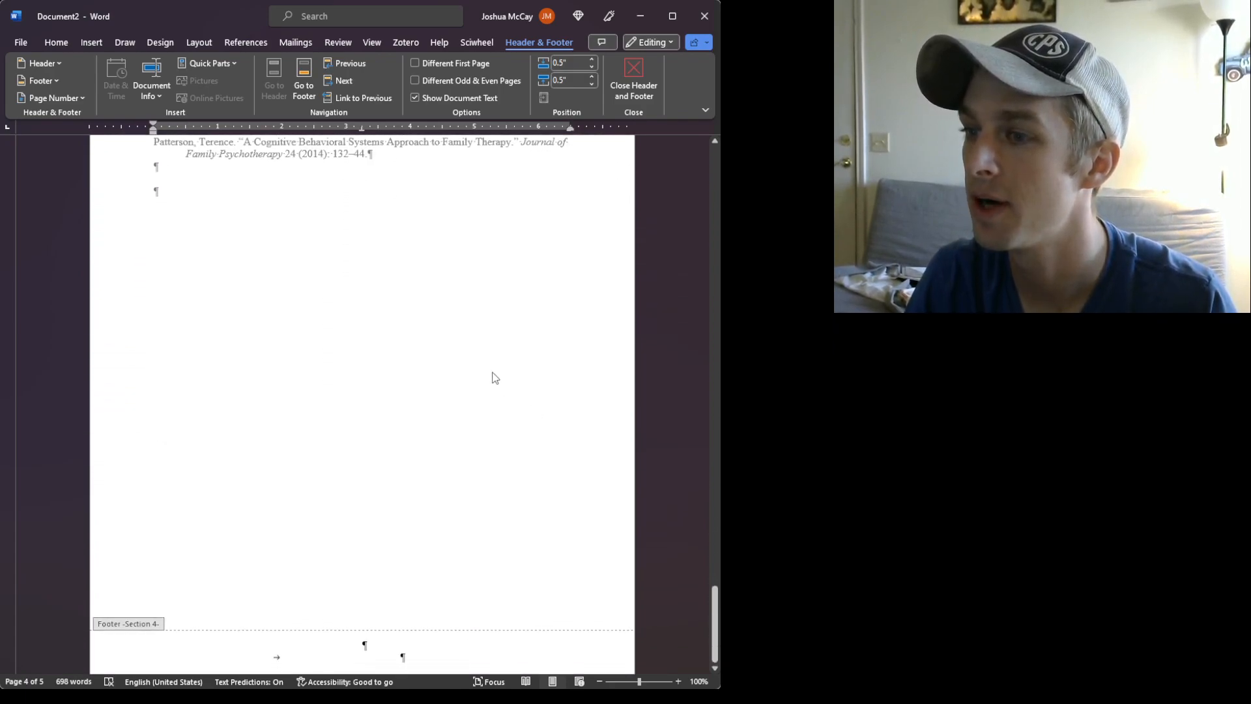
Step: Insert a centered page number in the section 4 footer on the bibliography page
{"action": "left_click", "coordinate": [380, 627]}
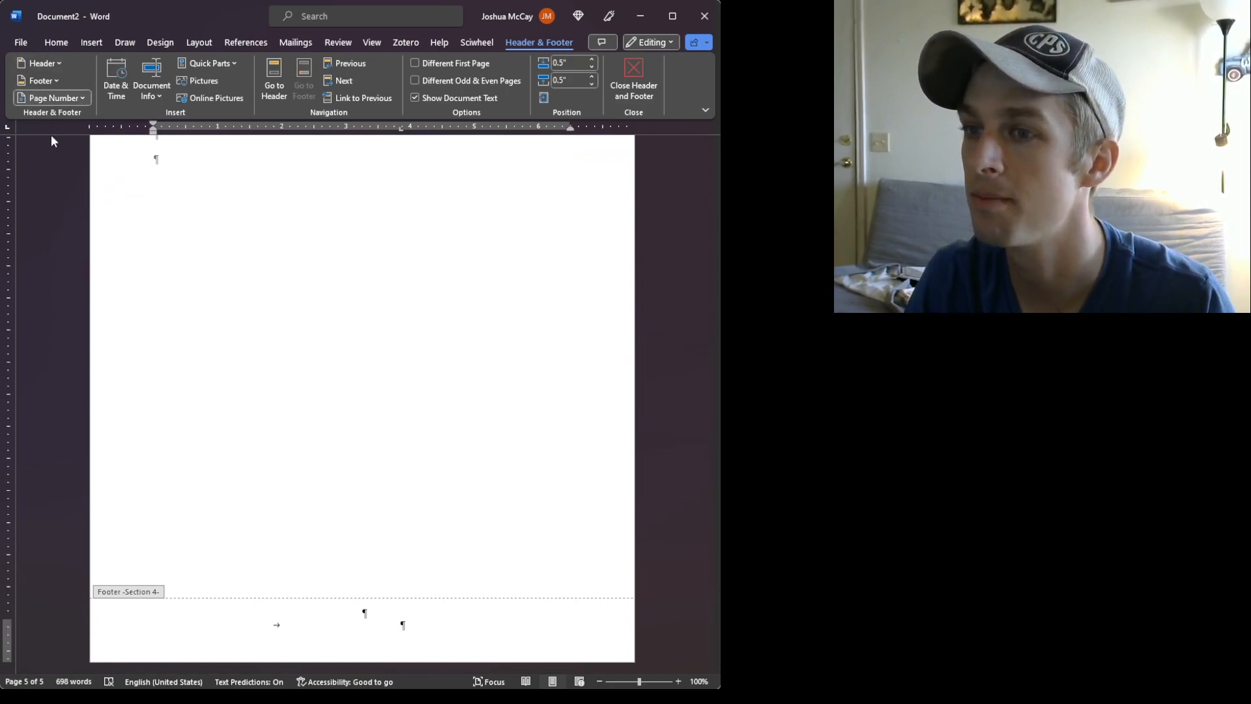
{"action": "left_click", "coordinate": [247, 65]}
{"action": "scroll", "coordinate": [322, 482], "scroll_direction": "up", "scroll_amount": 5}
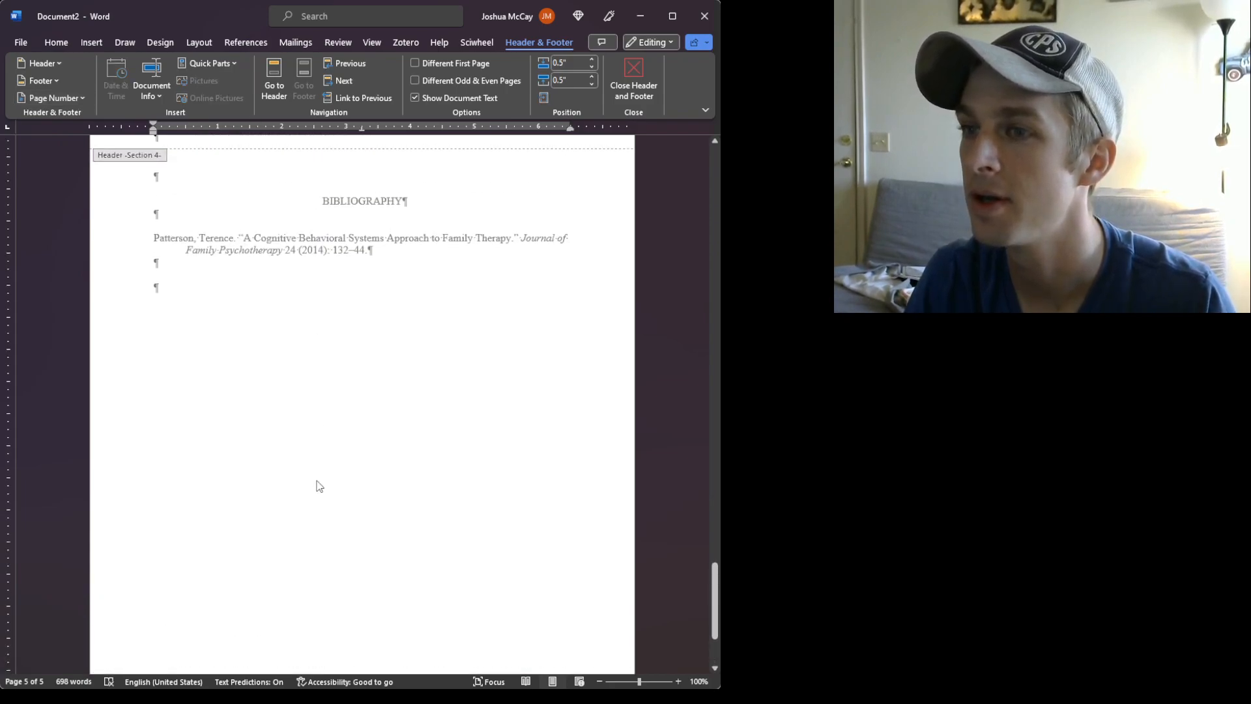
Step: Hide the paragraph marks and other formatting symbols throughout the document
{"action": "left_click", "coordinate": [56, 42]}
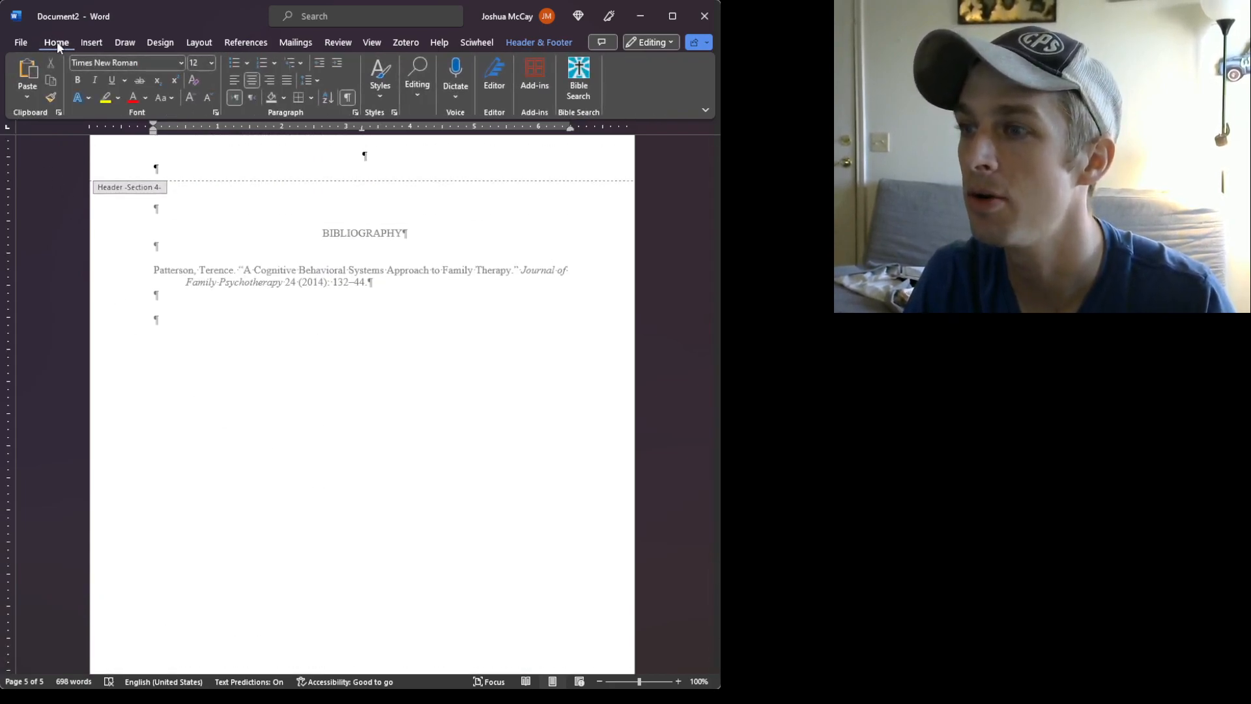
{"action": "left_click", "coordinate": [347, 97]}
{"action": "scroll", "coordinate": [316, 469], "scroll_direction": "down", "scroll_amount": 2}
{"action": "scroll", "coordinate": [316, 458], "scroll_direction": "down", "scroll_amount": 1}
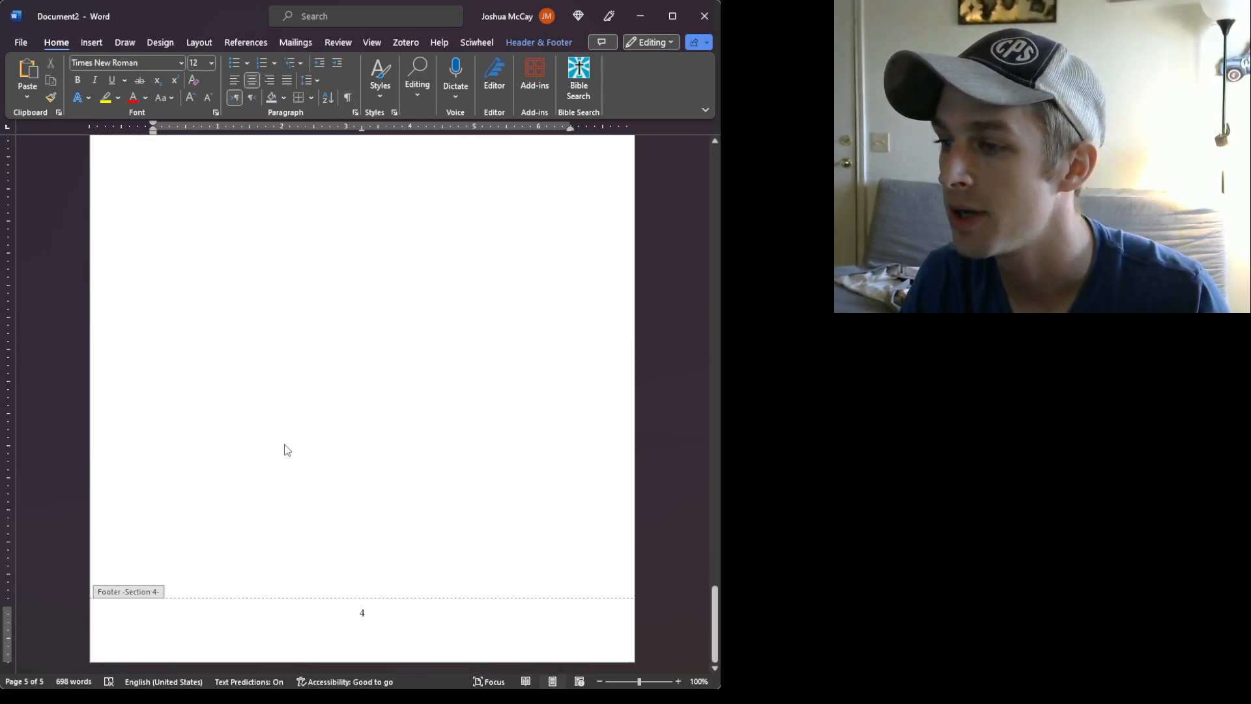
Step: Exit header and footer editing and check the finished paper between the title page and the bibliography
{"action": "scroll", "coordinate": [438, 547], "scroll_direction": "up", "scroll_amount": 10}
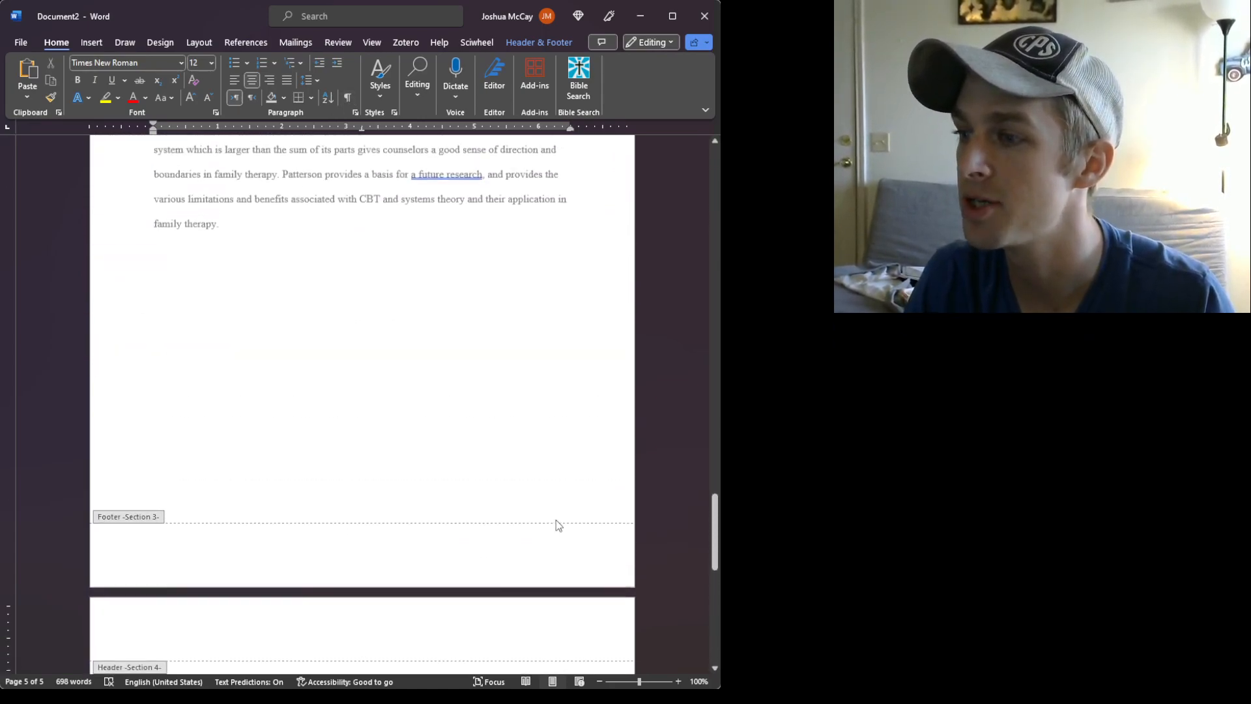
{"action": "left_click_drag", "start_coordinate": [714, 536], "coordinate": [699, 186]}
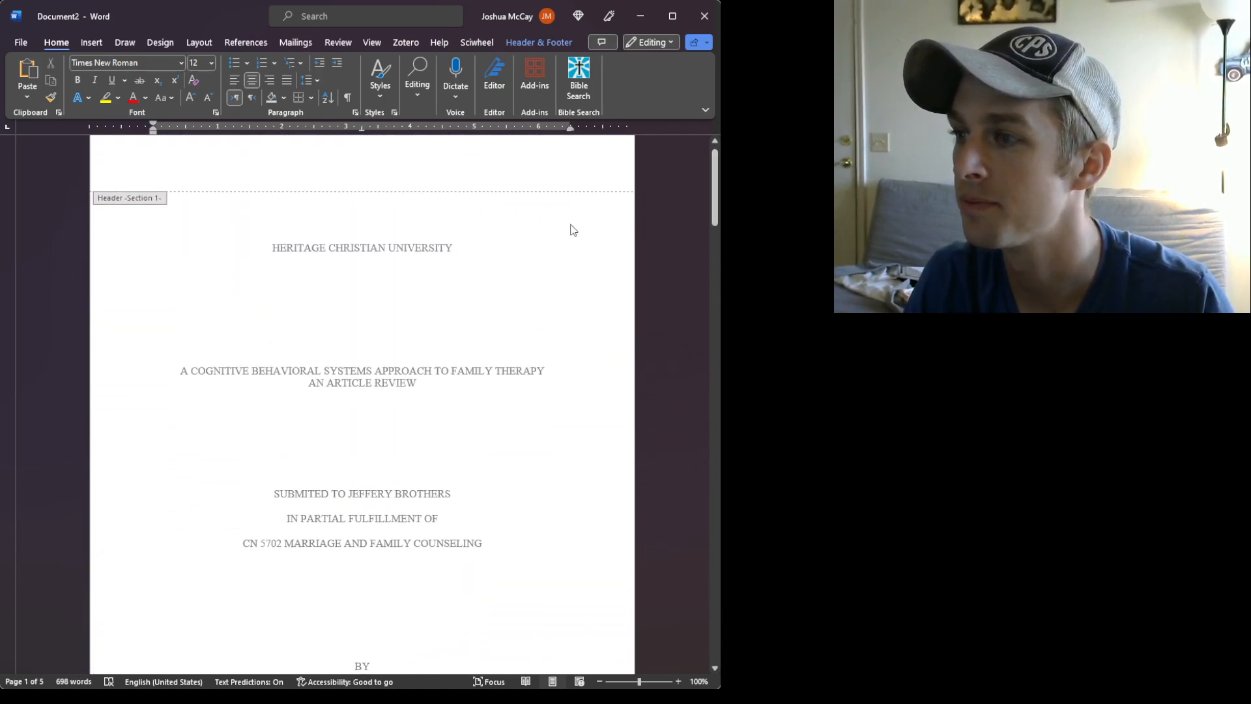
{"action": "key", "text": "Escape"}
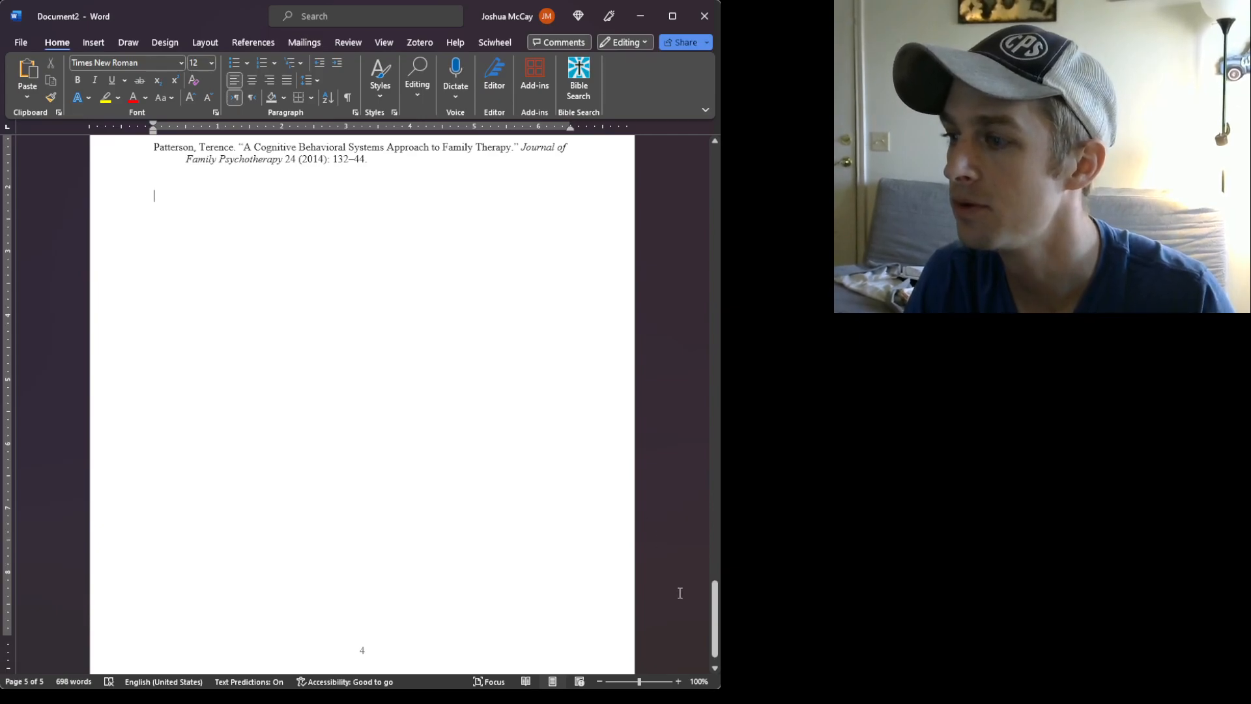
{"action": "left_click_drag", "start_coordinate": [714, 622], "coordinate": [671, 112]}
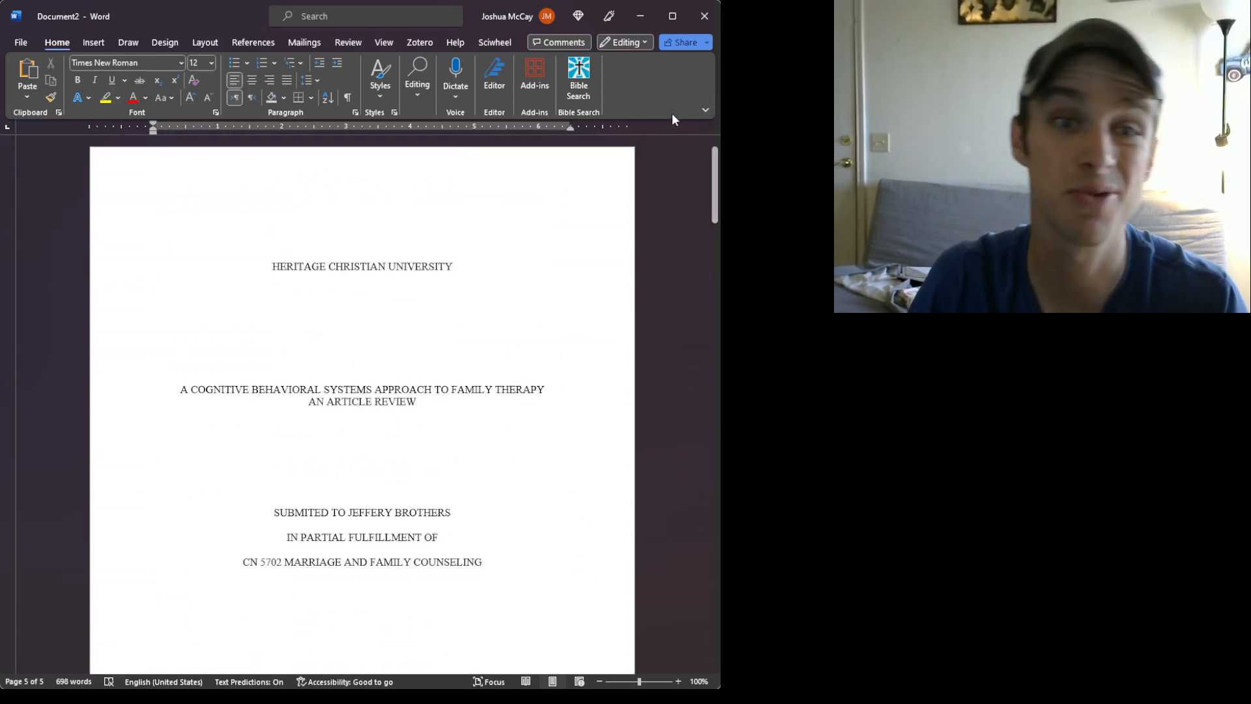